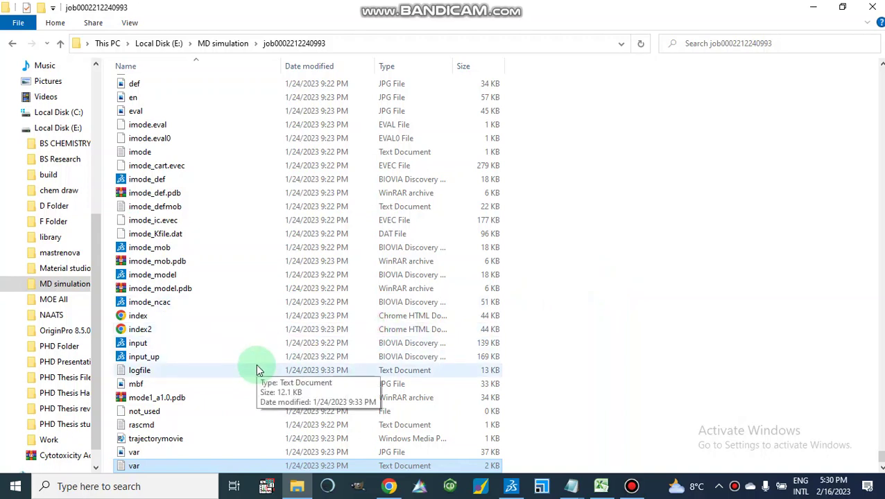
Step: Open the imode_defmob text file and examine its data rows and the dn column heading
{"action": "scroll", "coordinate": [221, 426], "scroll_direction": "up", "scroll_amount": 3}
{"action": "scroll", "coordinate": [221, 426], "scroll_direction": "down", "scroll_amount": 3}
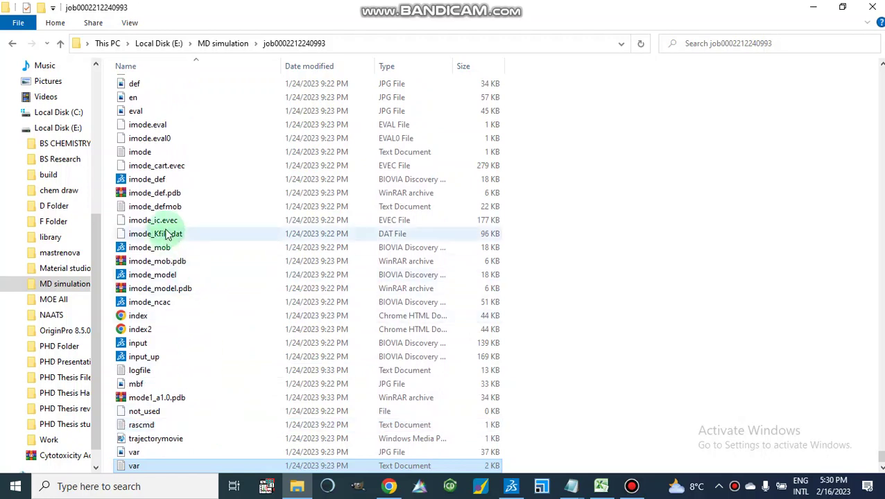
{"action": "double_click", "coordinate": [135, 207]}
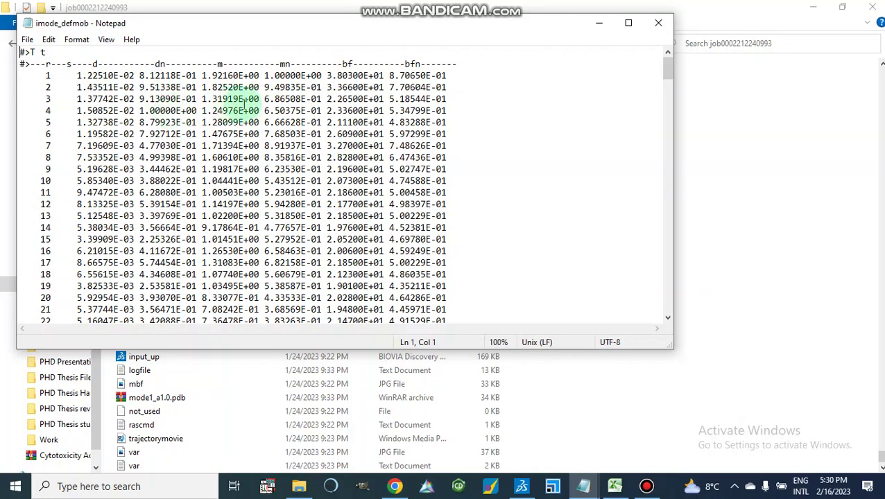
{"action": "left_click_drag", "start_coordinate": [74, 77], "coordinate": [158, 179]}
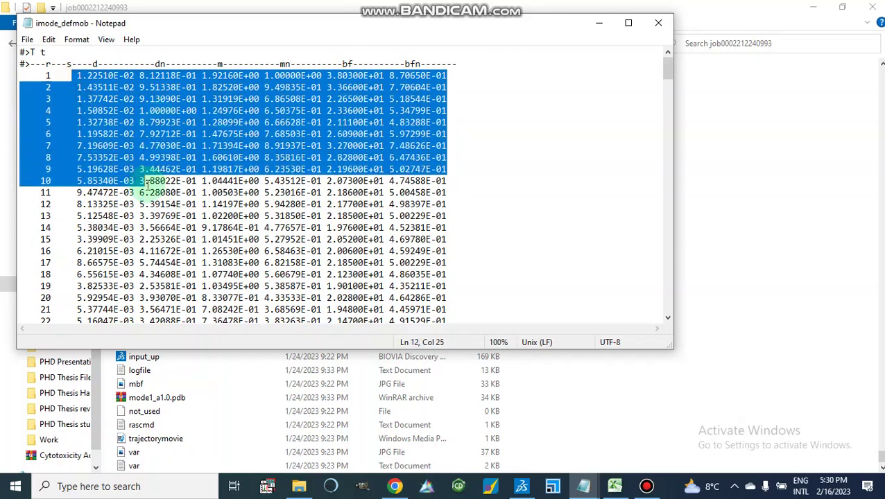
{"action": "left_click", "coordinate": [501, 183]}
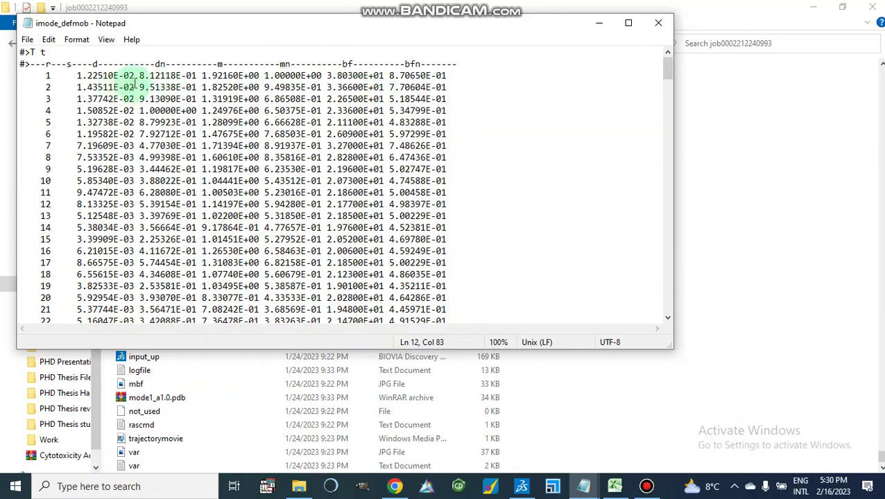
{"action": "left_click_drag", "start_coordinate": [153, 63], "coordinate": [176, 62]}
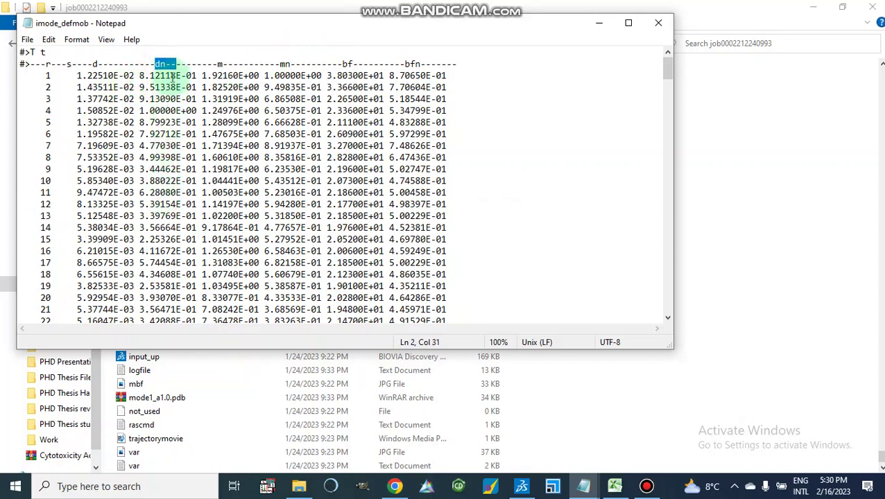
{"action": "left_click", "coordinate": [510, 189]}
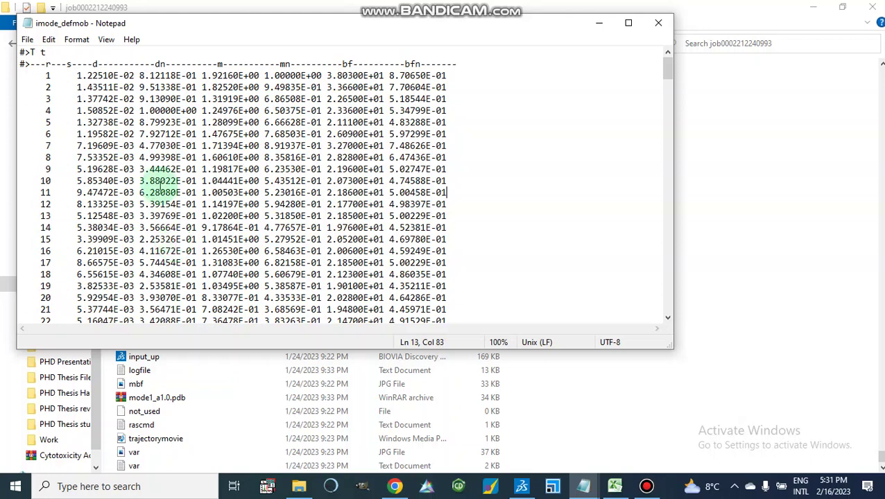
Step: Select and copy the entire contents of the imode_defmob file
{"action": "key", "text": "ctrl+a"}
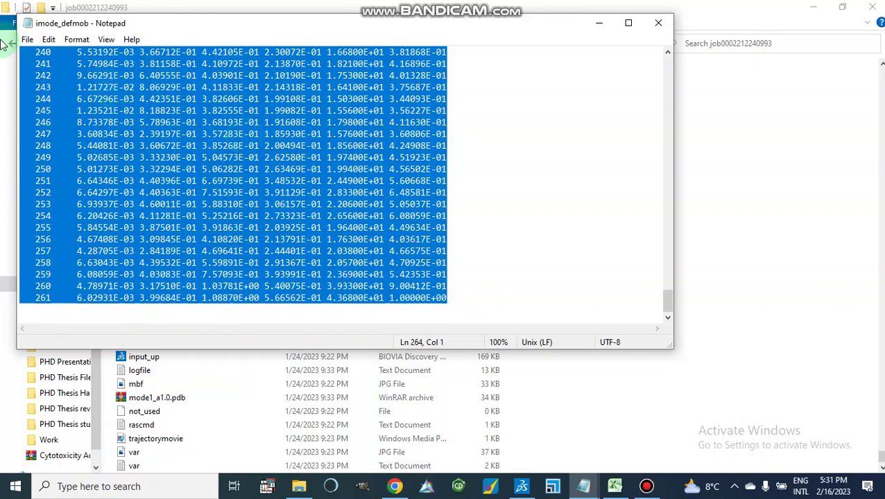
{"action": "left_click", "coordinate": [26, 40]}
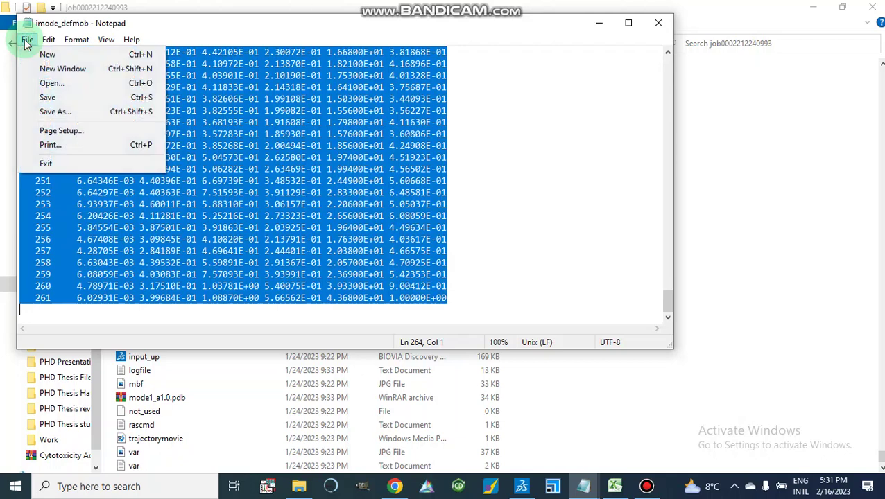
{"action": "mouse_move", "coordinate": [47, 39]}
{"action": "left_click", "coordinate": [64, 89]}
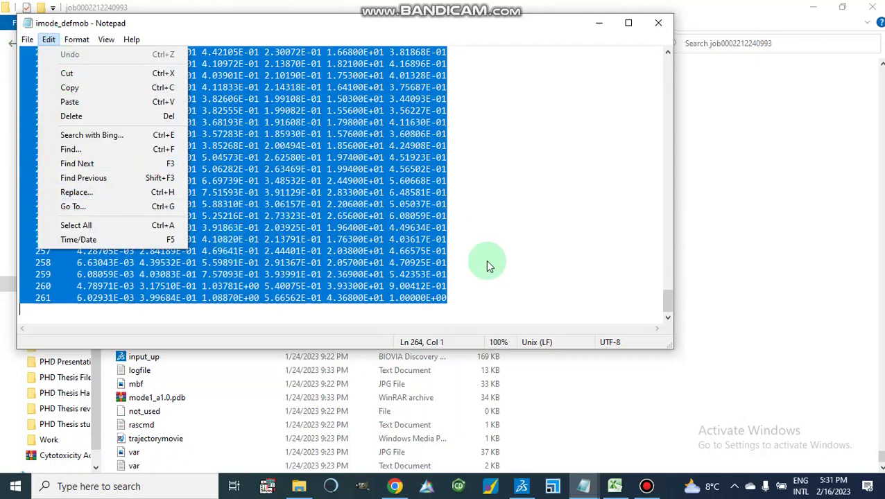
{"action": "left_click", "coordinate": [503, 275]}
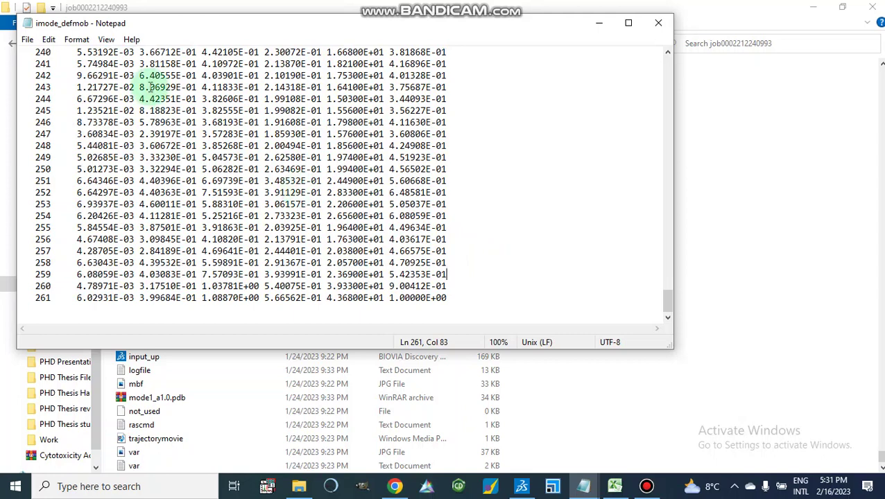
{"action": "left_click", "coordinate": [47, 40]}
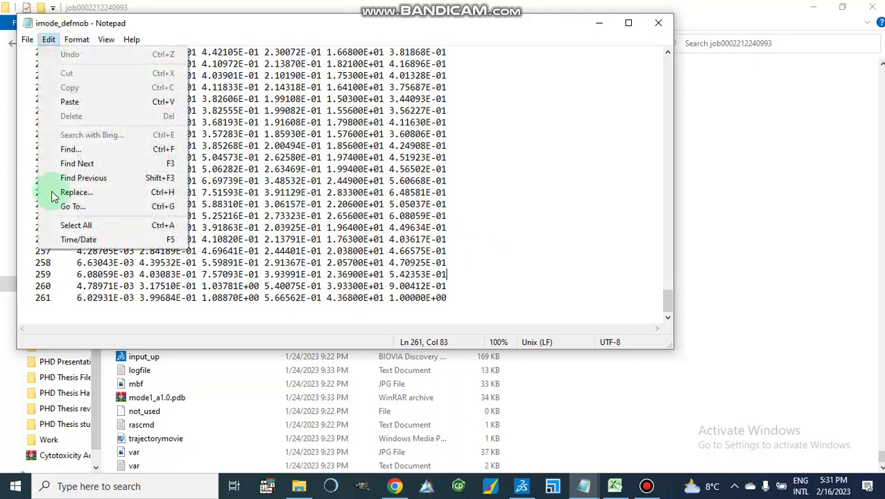
{"action": "left_click", "coordinate": [67, 225]}
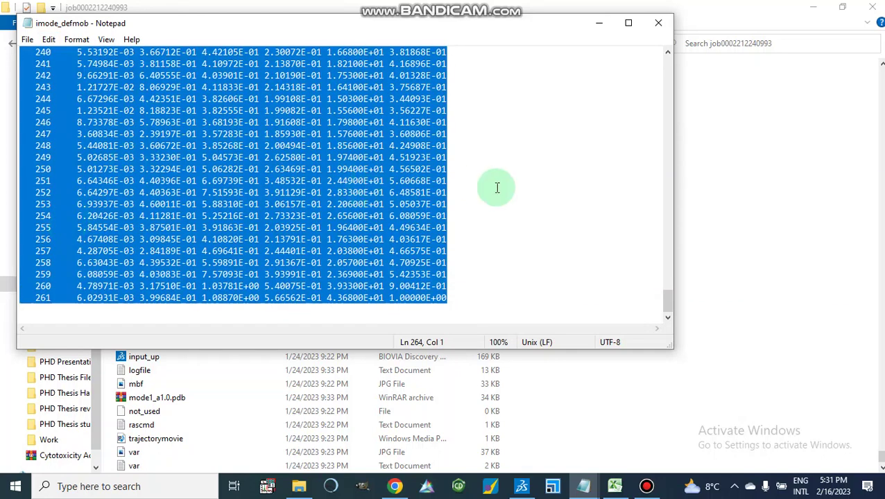
Step: Switch to the blank Excel workbook, paste the copied data at A1 and widen column A to fit the full lines
{"action": "left_click", "coordinate": [615, 486]}
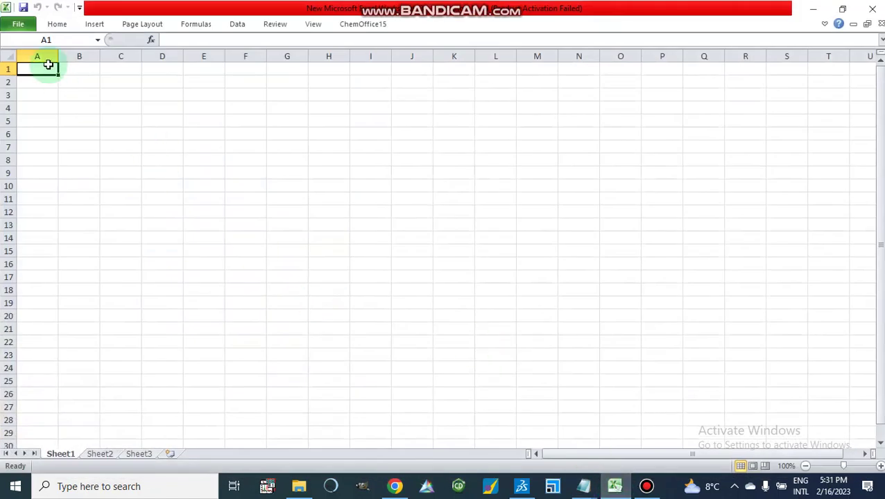
{"action": "key", "text": "ctrl+v"}
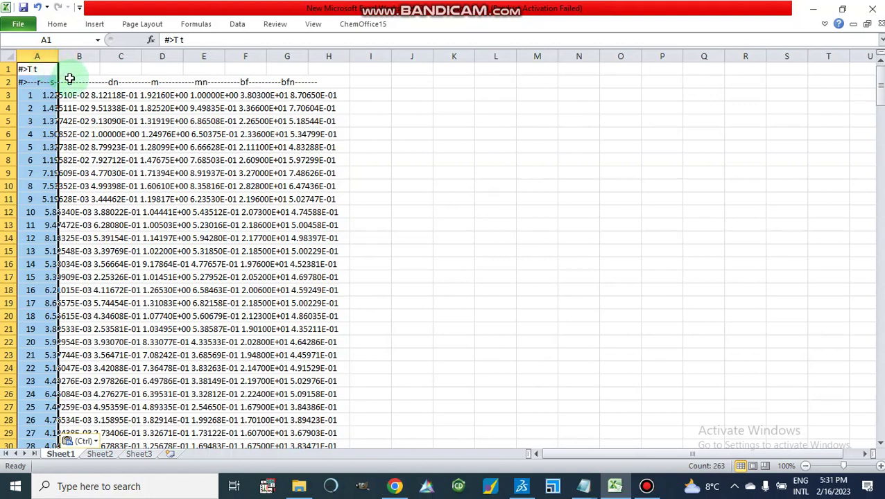
{"action": "left_click_drag", "start_coordinate": [58, 57], "coordinate": [410, 78]}
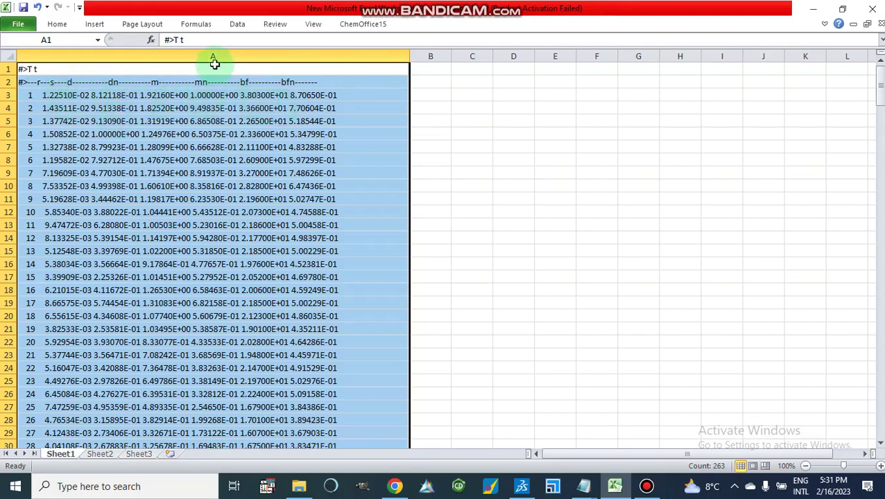
Step: Start the Text to Columns conversion for the pasted data in column A
{"action": "left_click", "coordinate": [237, 25]}
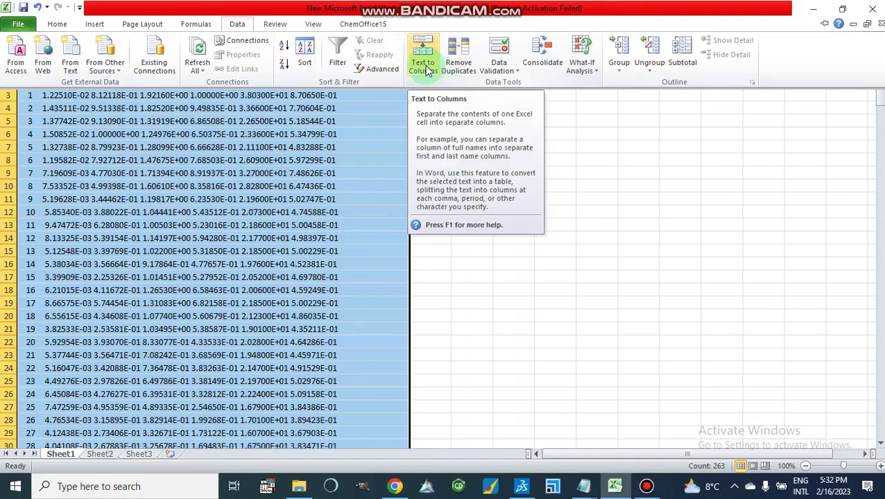
{"action": "left_click", "coordinate": [424, 66]}
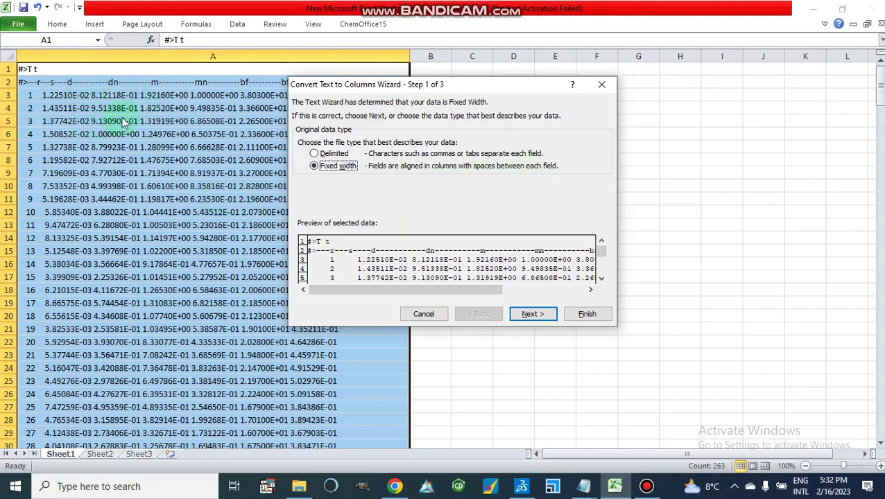
Step: Try the Delimited data type with Space added as a delimiter for splitting the pasted data
{"action": "left_click", "coordinate": [315, 156]}
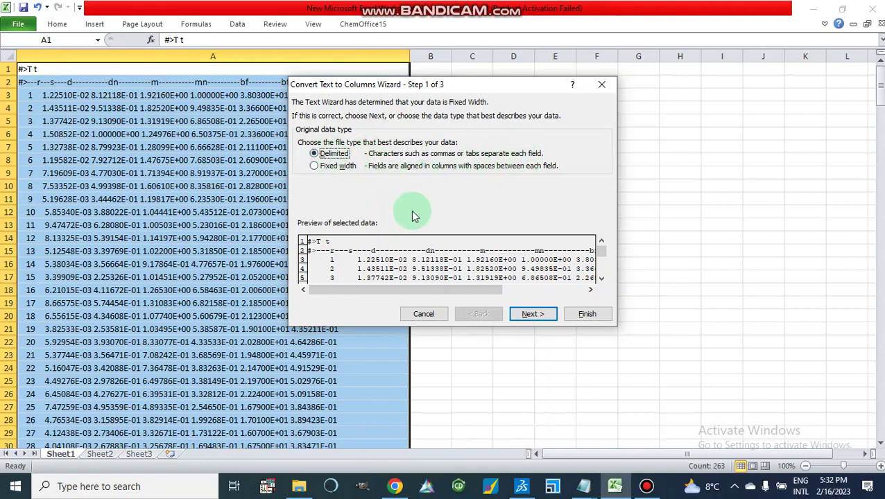
{"action": "left_click", "coordinate": [530, 316]}
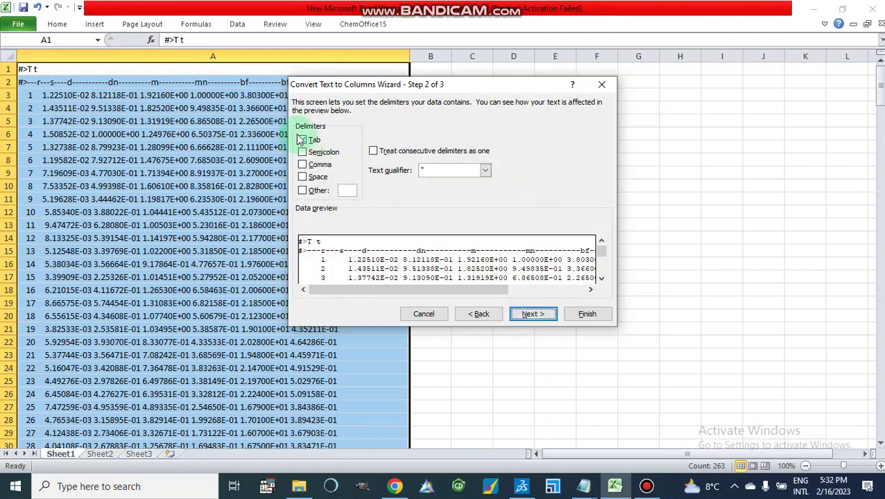
{"action": "left_click", "coordinate": [303, 178]}
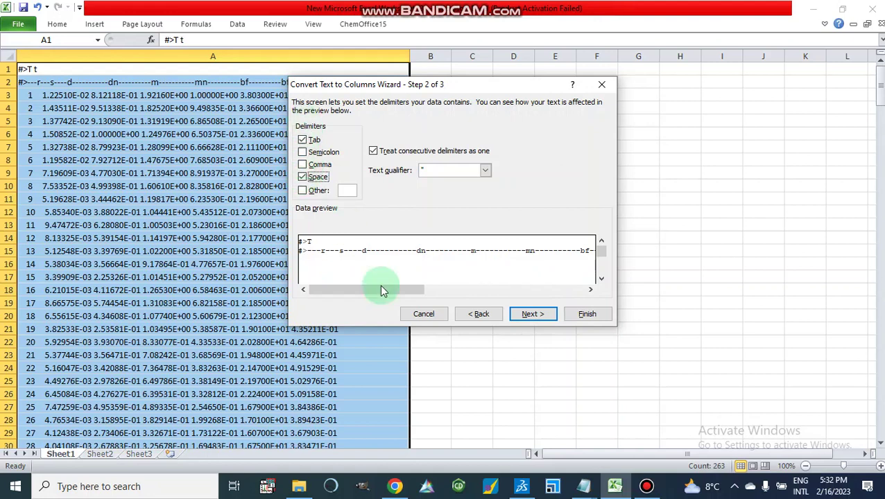
{"action": "left_click", "coordinate": [478, 314]}
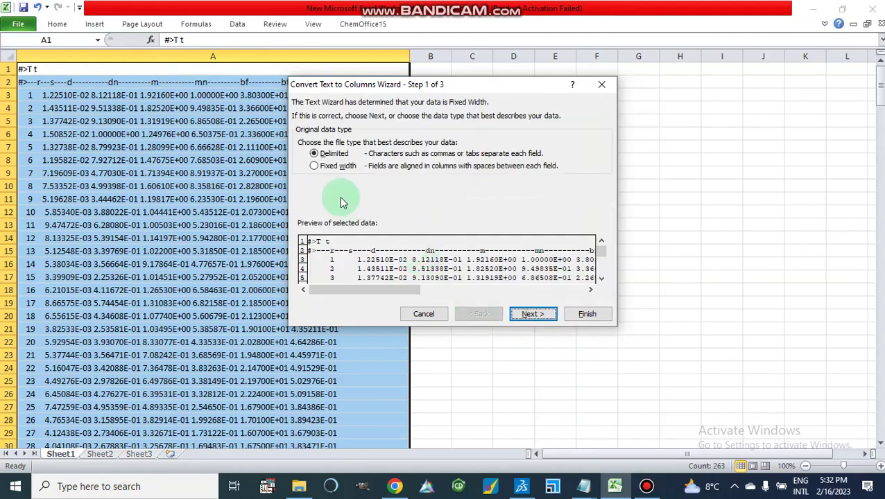
Step: Set the original data type to Fixed width and accept the suggested column breaks
{"action": "left_click", "coordinate": [316, 167]}
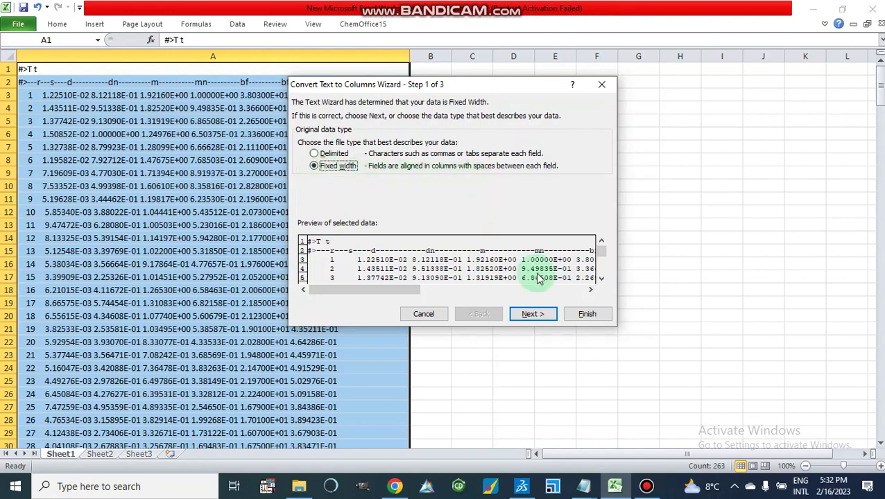
{"action": "left_click", "coordinate": [538, 320]}
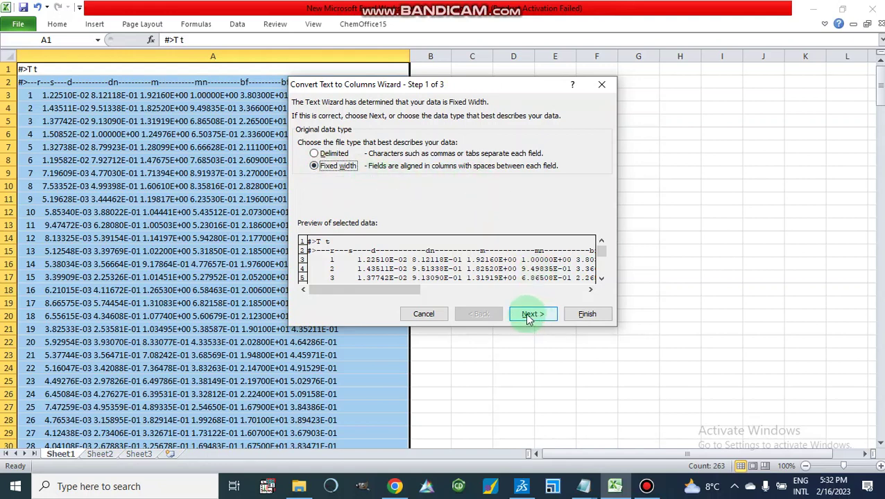
{"action": "left_click", "coordinate": [528, 316]}
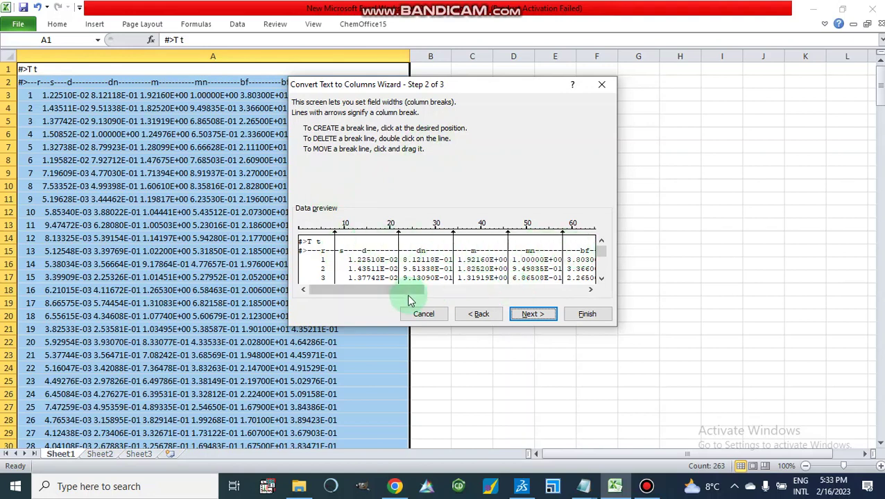
{"action": "left_click_drag", "start_coordinate": [389, 291], "coordinate": [359, 291]}
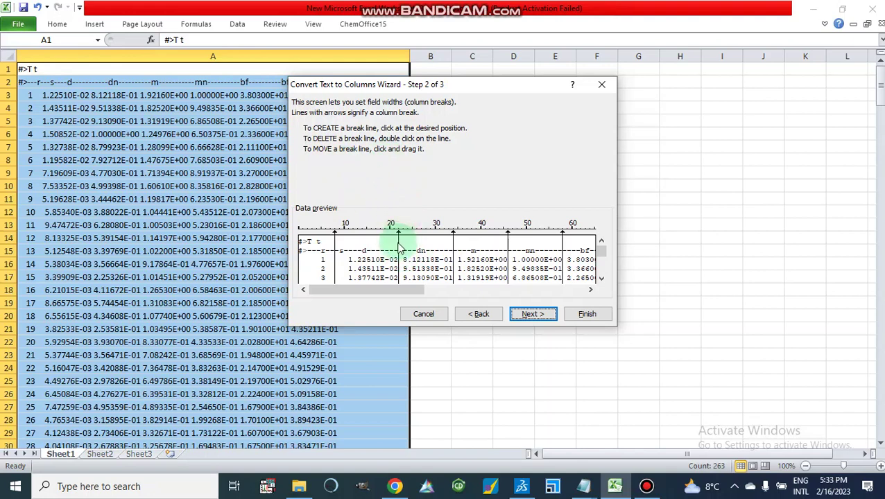
{"action": "mouse_move", "coordinate": [398, 244]}
{"action": "left_mouse_down"}
{"action": "mouse_move", "coordinate": [409, 248]}
{"action": "mouse_move", "coordinate": [401, 249]}
{"action": "left_mouse_up"}
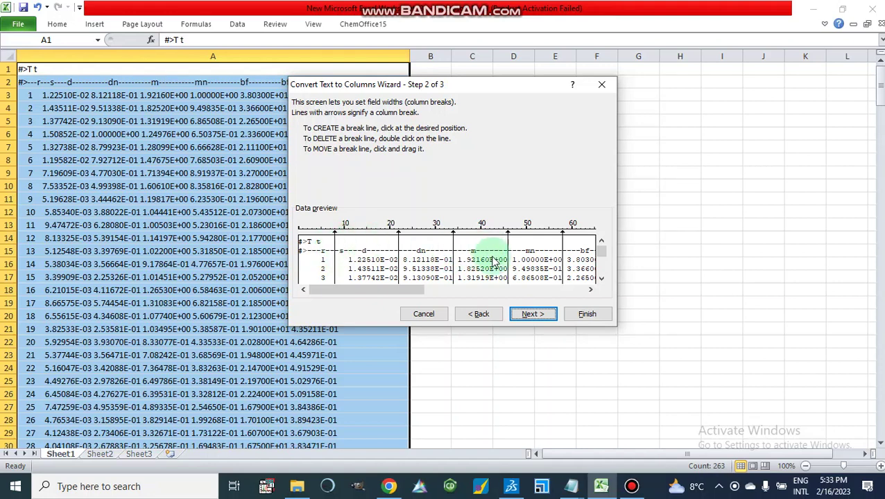
{"action": "left_click", "coordinate": [531, 317]}
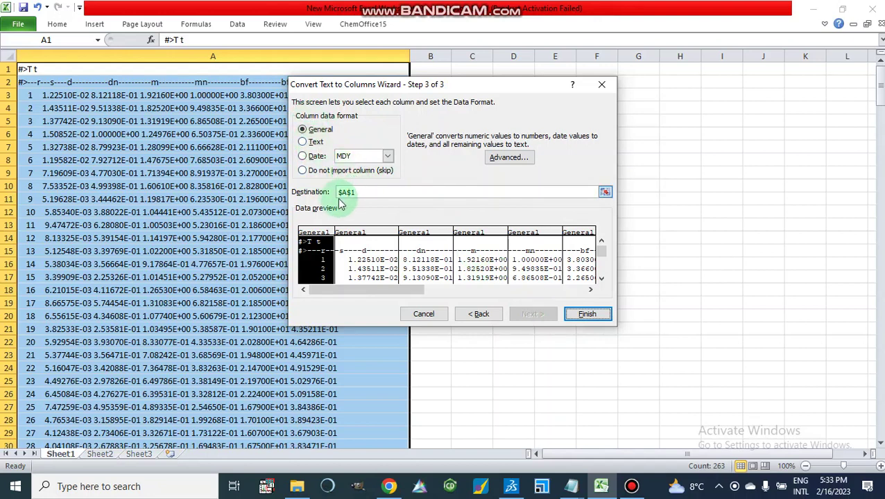
Step: Set the destination of the split data to $C$1 with the General format and finish the conversion
{"action": "left_click", "coordinate": [606, 192]}
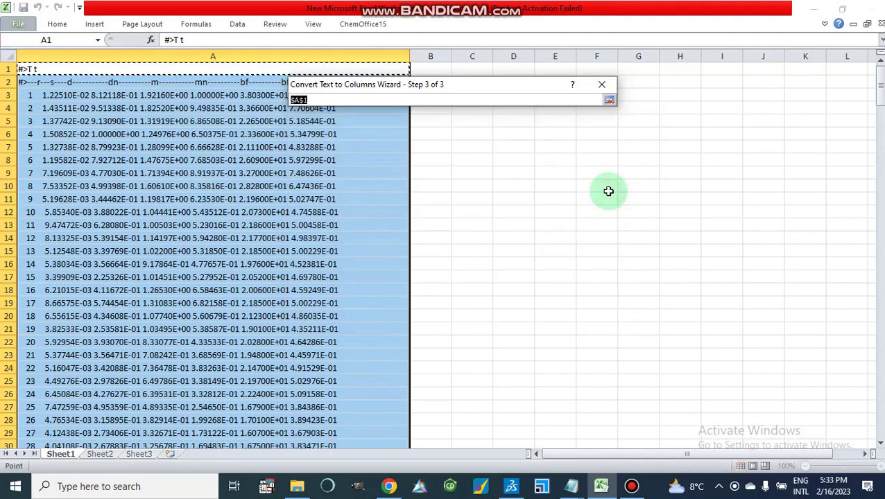
{"action": "left_click", "coordinate": [308, 99]}
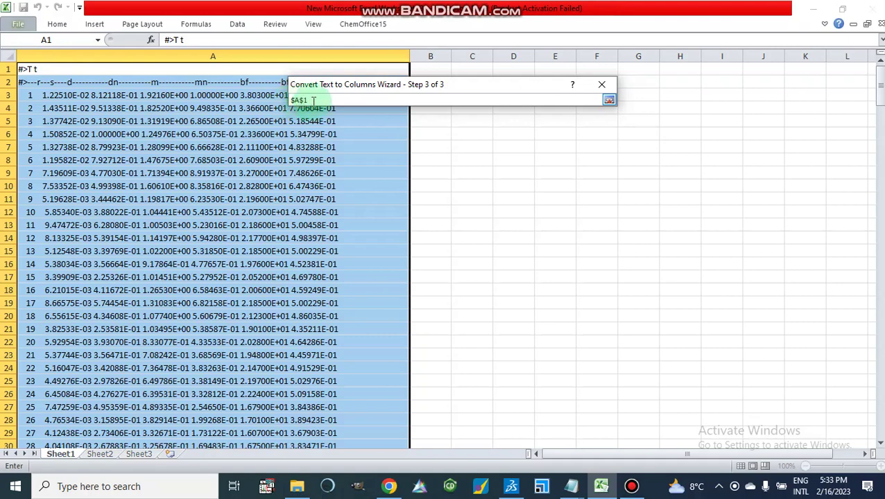
{"action": "left_click", "coordinate": [608, 100]}
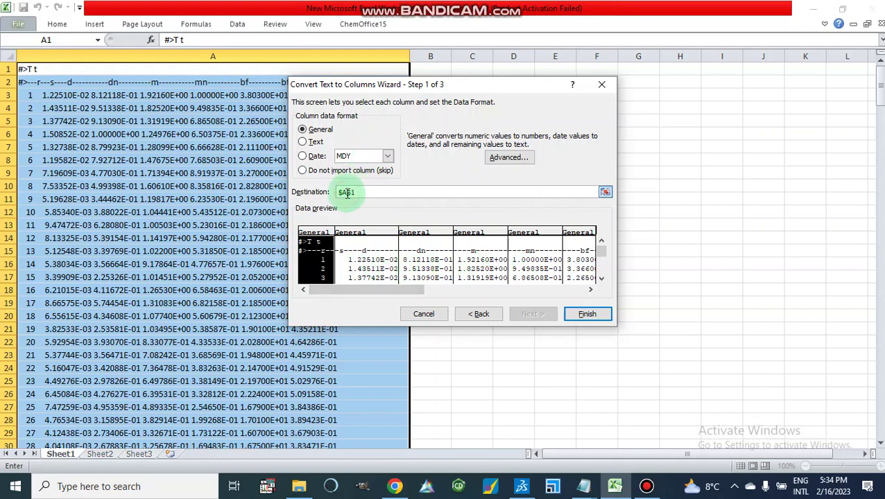
{"action": "key", "text": "BackSpace"}
{"action": "key", "text": "BackSpace"}
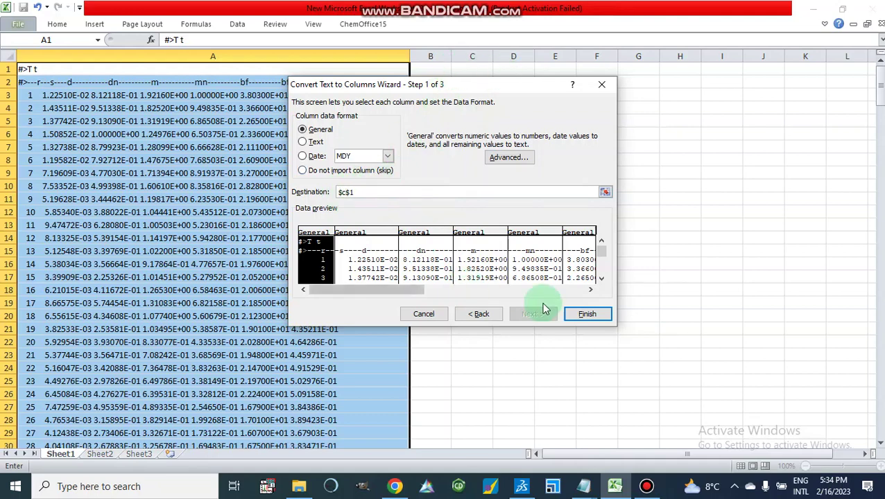
{"action": "left_click", "coordinate": [586, 315]}
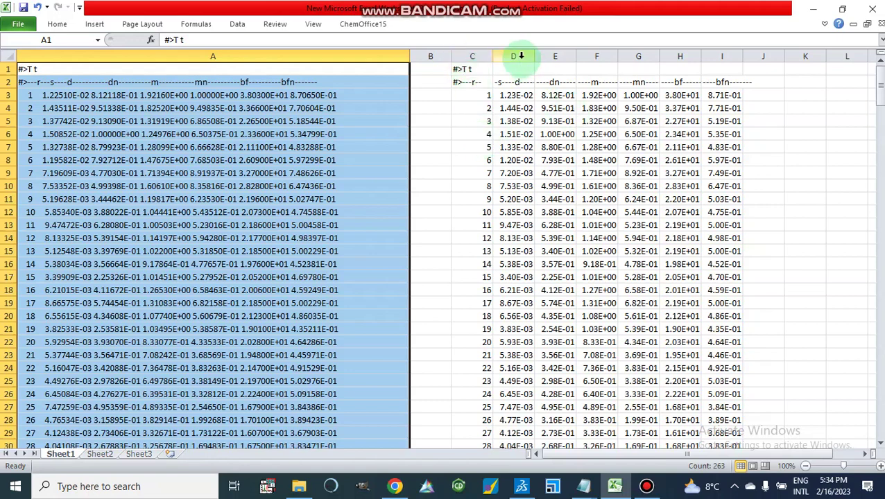
Step: Examine the split columns C through I one by one to check how the data fields were separated
{"action": "left_click", "coordinate": [478, 56]}
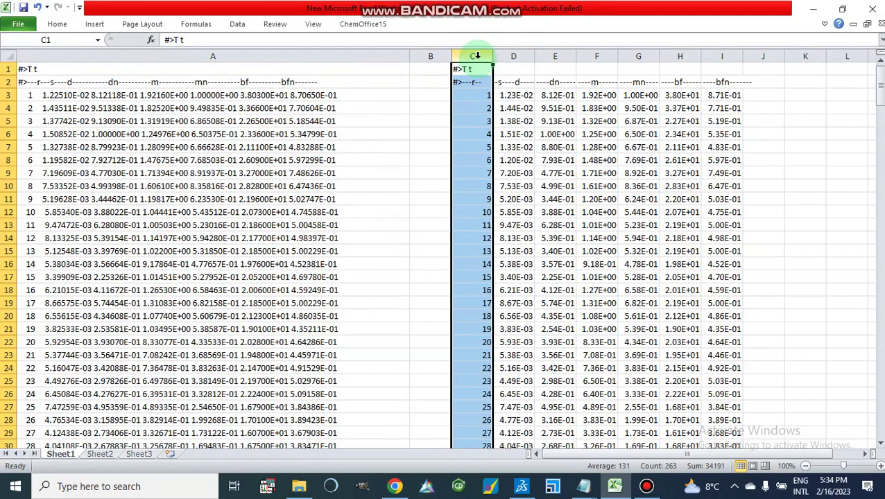
{"action": "left_click", "coordinate": [511, 57]}
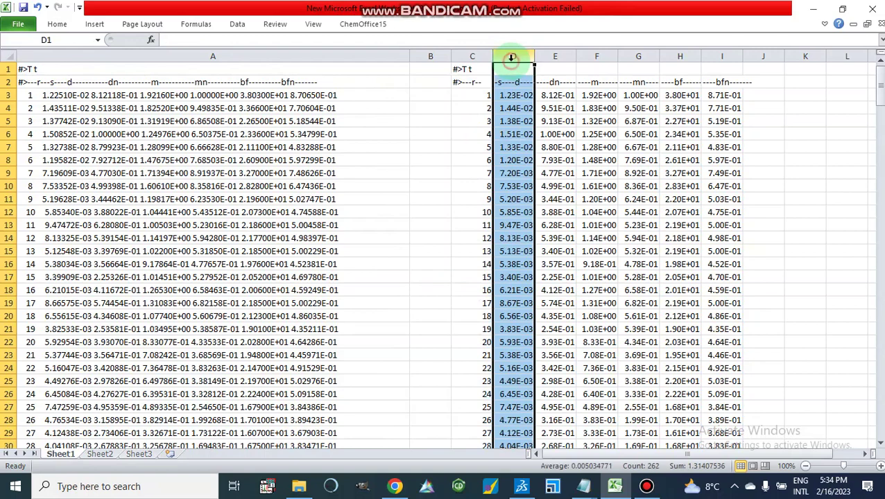
{"action": "left_click", "coordinate": [548, 57]}
{"action": "left_click", "coordinate": [598, 58]}
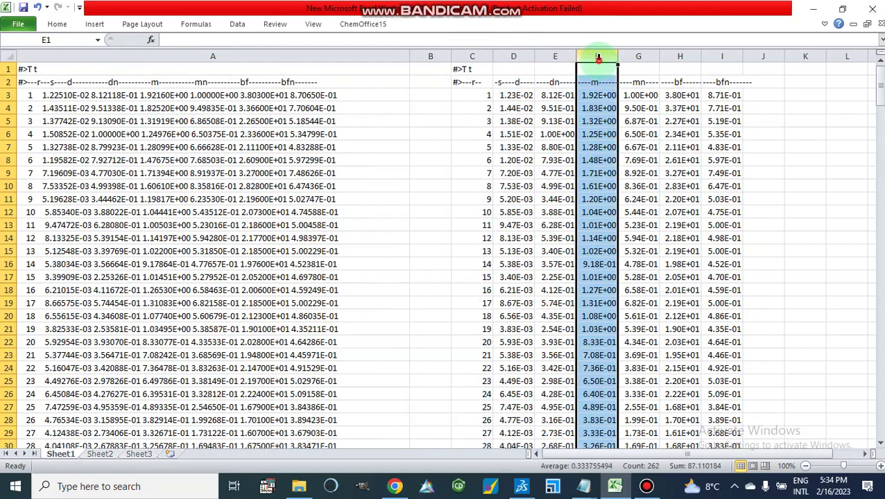
{"action": "left_click", "coordinate": [637, 58]}
{"action": "left_click", "coordinate": [681, 65]}
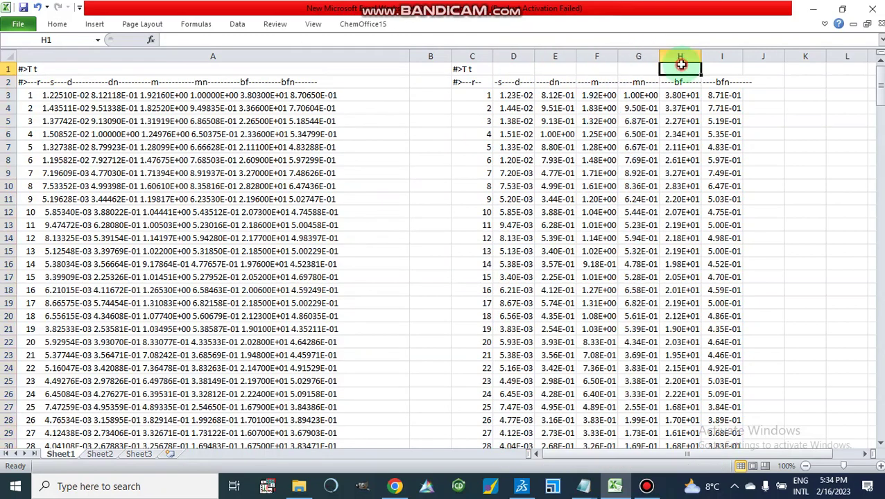
{"action": "left_click", "coordinate": [721, 57]}
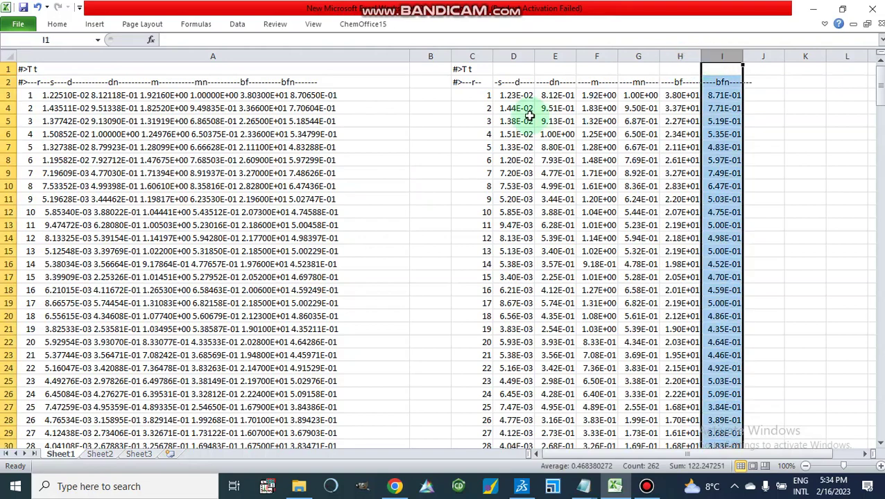
Step: Widen column D of the split data and select the dn values in column E
{"action": "left_click", "coordinate": [515, 56]}
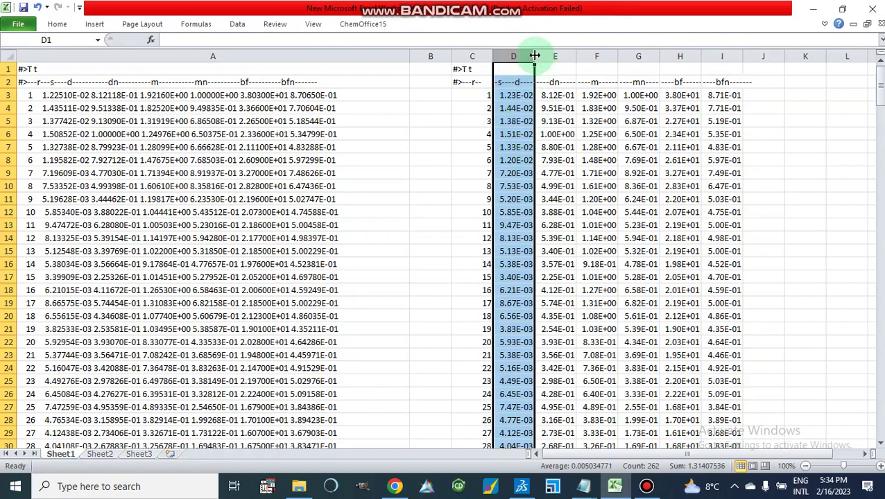
{"action": "left_click_drag", "start_coordinate": [535, 56], "coordinate": [563, 55]}
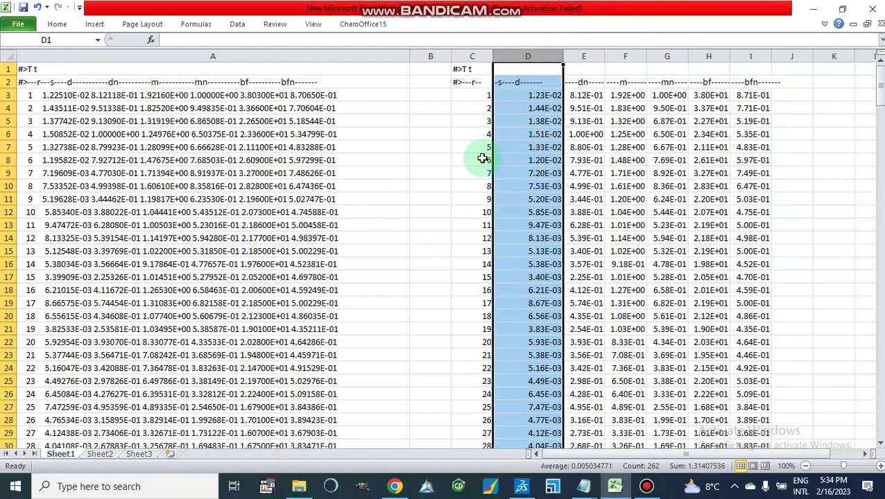
{"action": "left_click", "coordinate": [585, 56]}
{"action": "right_click", "coordinate": [585, 55]}
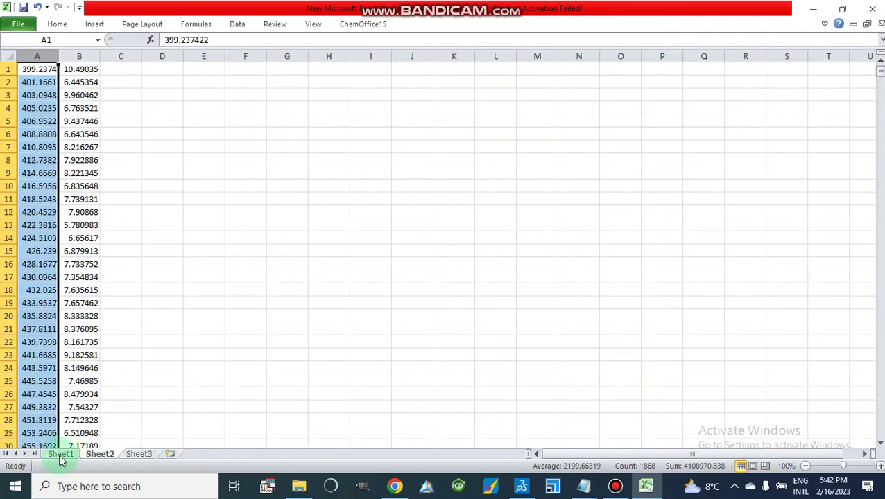
Step: Start the Text to Columns conversion for column A on Sheet1
{"action": "left_click", "coordinate": [60, 454]}
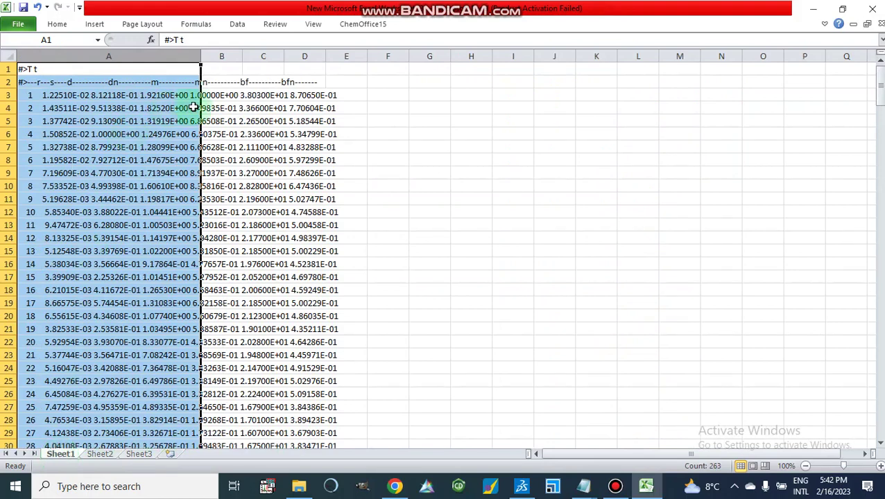
{"action": "left_click", "coordinate": [238, 25]}
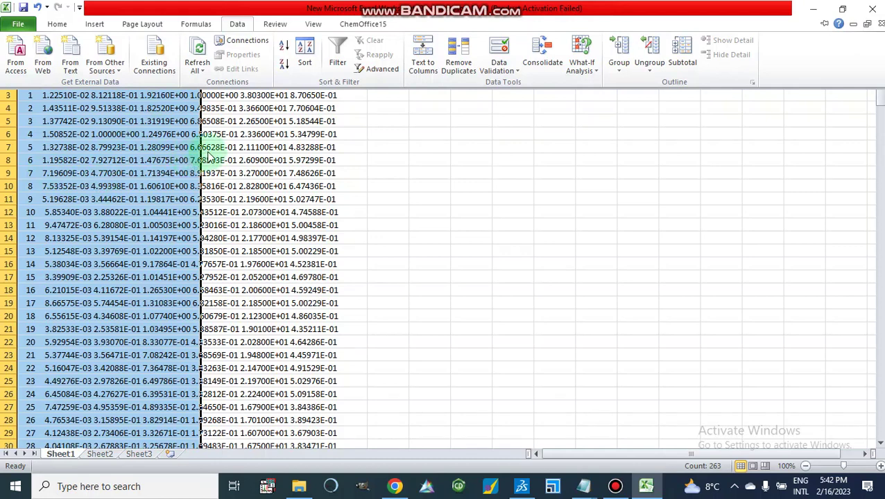
{"action": "left_click", "coordinate": [394, 188]}
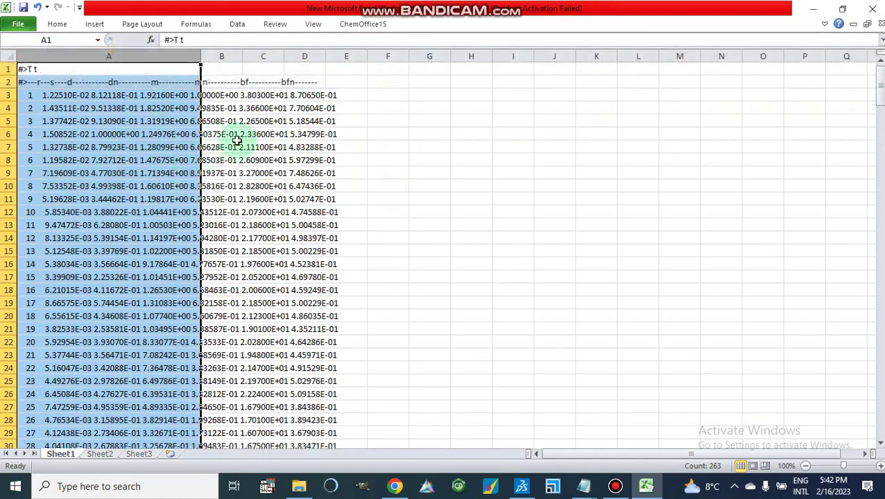
{"action": "left_click", "coordinate": [129, 56]}
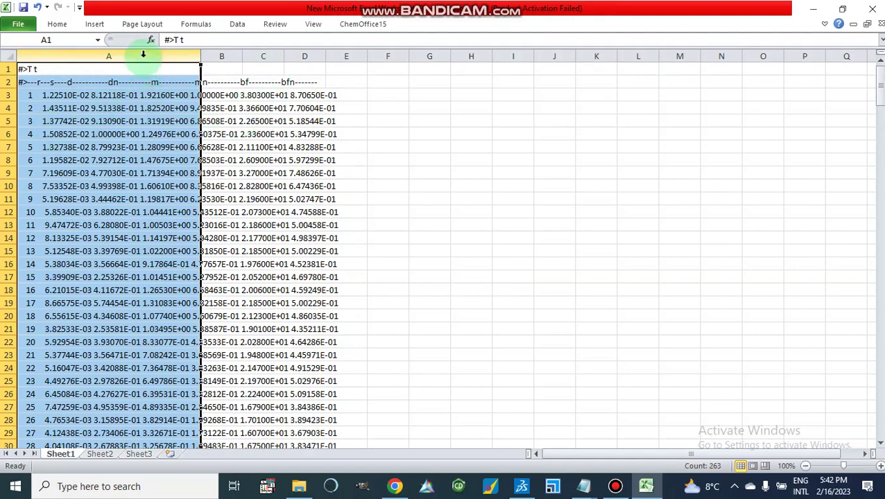
{"action": "left_click", "coordinate": [236, 24]}
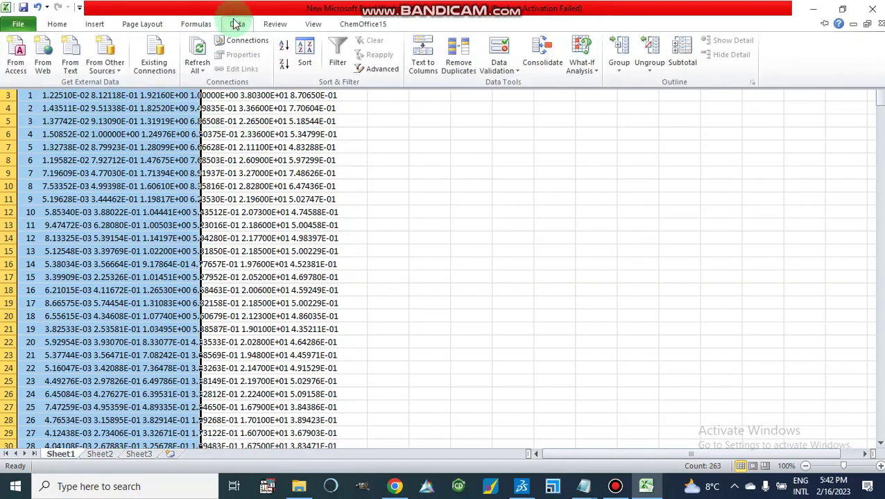
{"action": "left_click", "coordinate": [421, 70]}
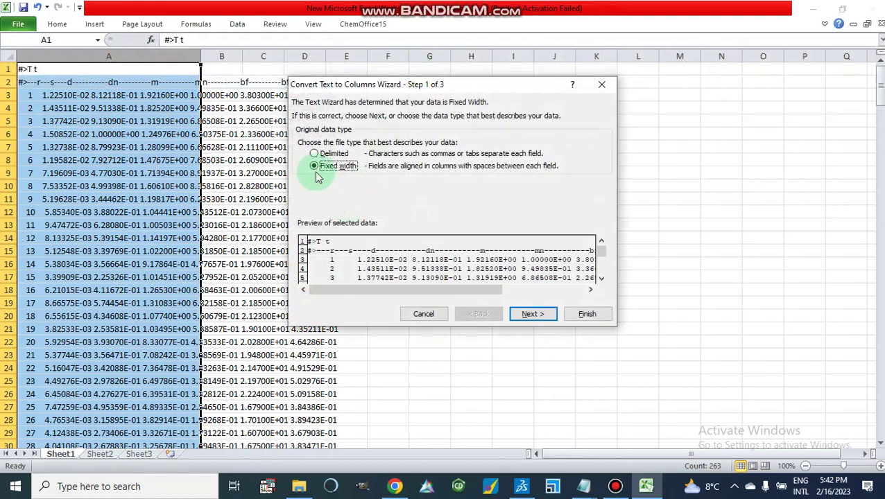
Step: Split the data as Fixed width with the suggested breaks, General format and destination $A$1, and narrow column A
{"action": "left_click", "coordinate": [531, 315]}
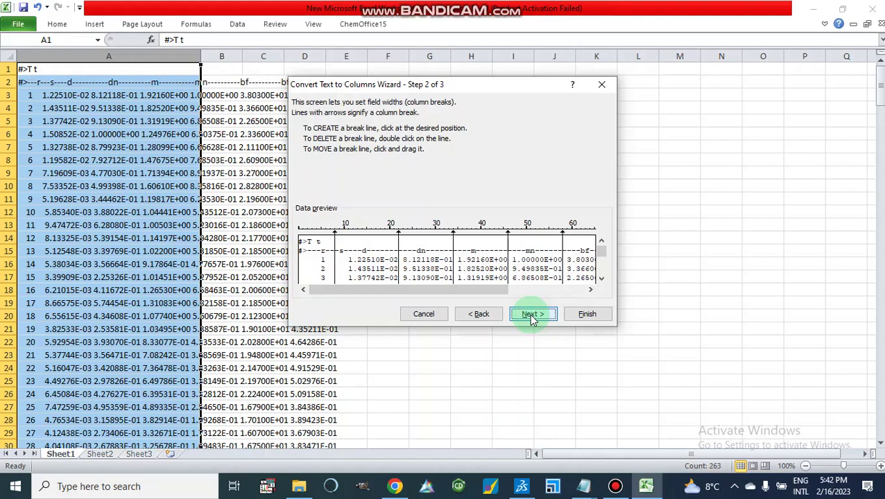
{"action": "left_click", "coordinate": [531, 315]}
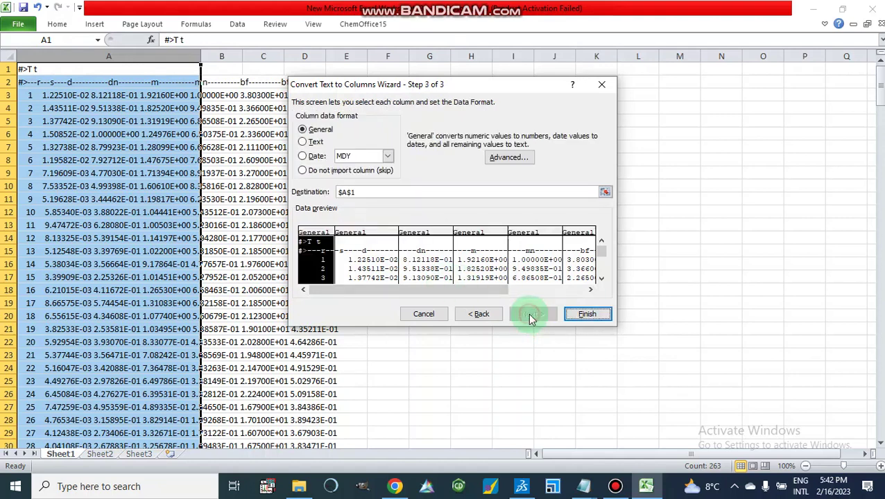
{"action": "left_click", "coordinate": [341, 193]}
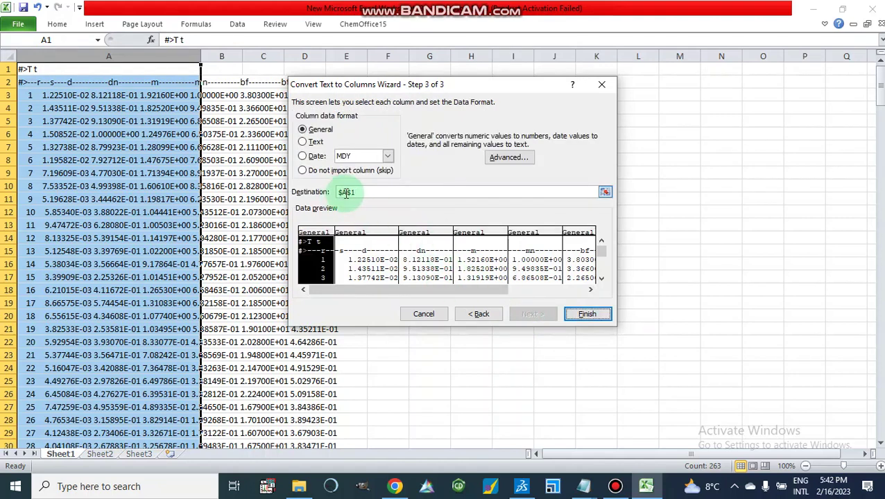
{"action": "left_click", "coordinate": [585, 315]}
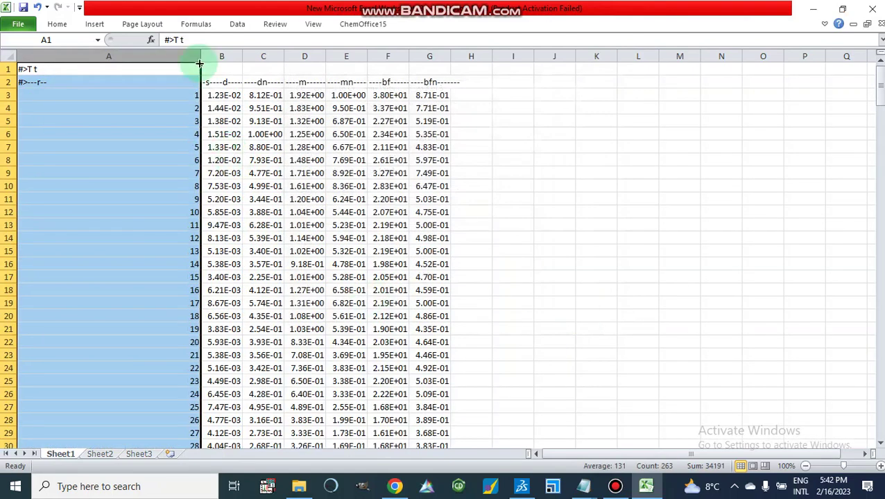
{"action": "left_click_drag", "start_coordinate": [199, 56], "coordinate": [113, 57]}
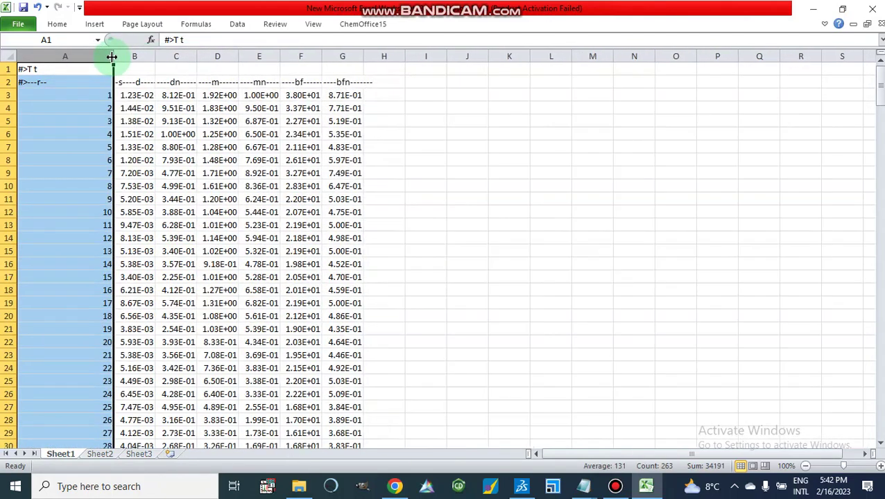
Step: Examine the split columns B through G to see which quantity each one holds
{"action": "left_click", "coordinate": [134, 58]}
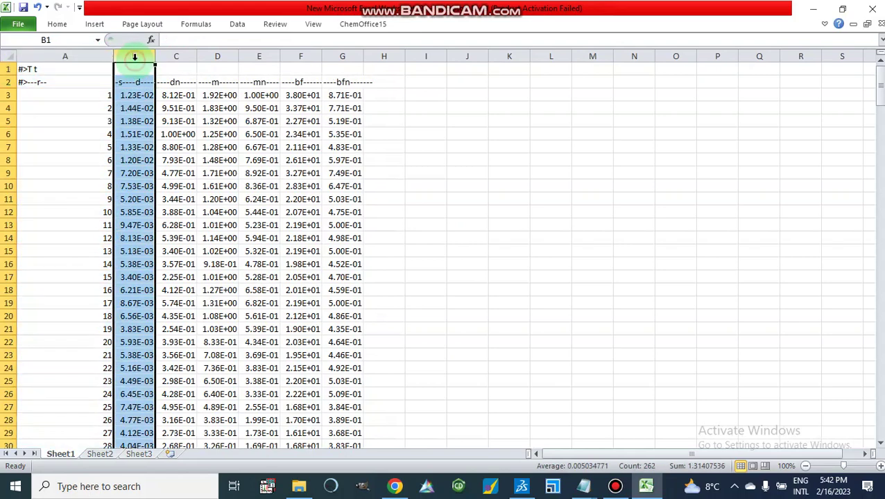
{"action": "left_click", "coordinate": [174, 120]}
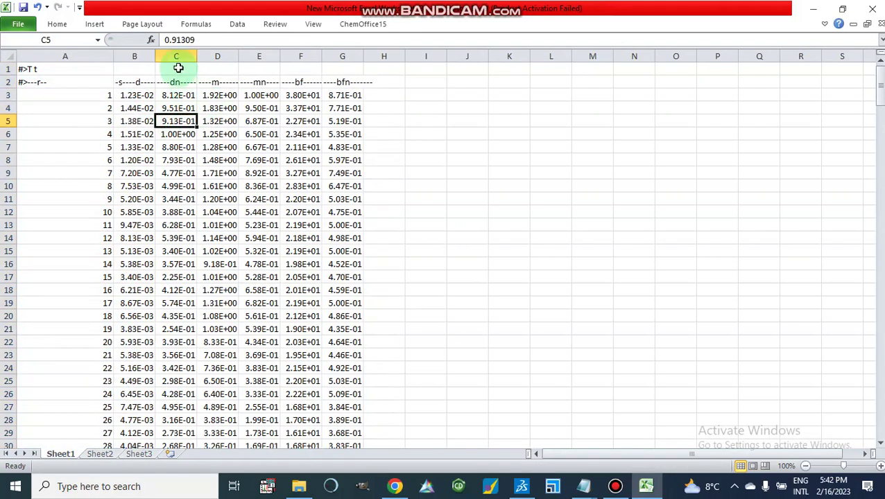
{"action": "left_click", "coordinate": [177, 55]}
{"action": "left_click", "coordinate": [217, 55]}
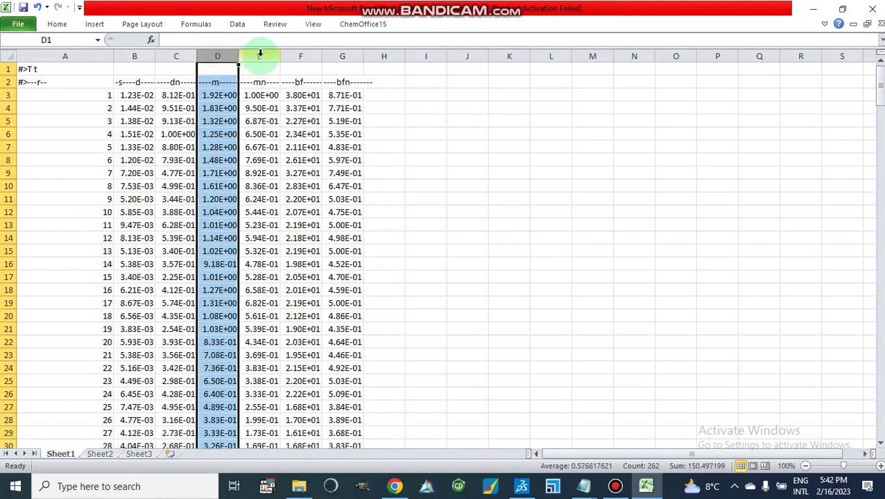
{"action": "left_click", "coordinate": [259, 55]}
{"action": "left_click", "coordinate": [306, 56]}
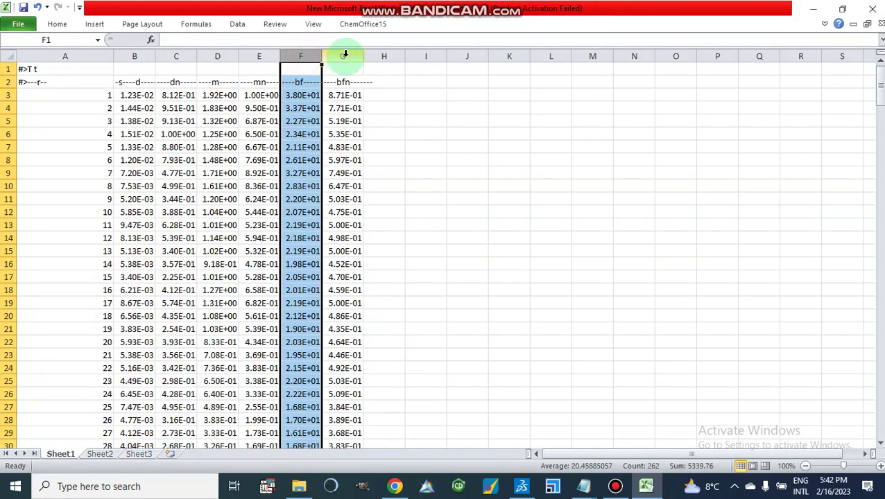
{"action": "left_click", "coordinate": [343, 55]}
{"action": "left_click", "coordinate": [396, 162]}
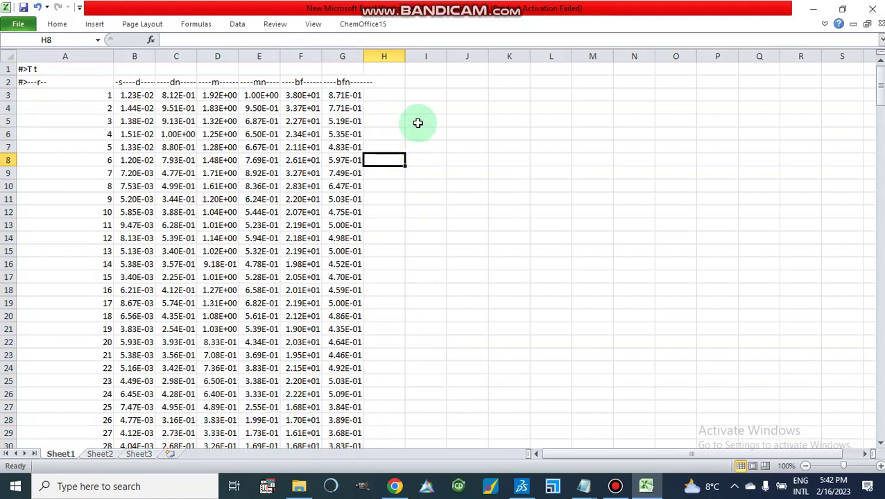
{"action": "left_click", "coordinate": [420, 121]}
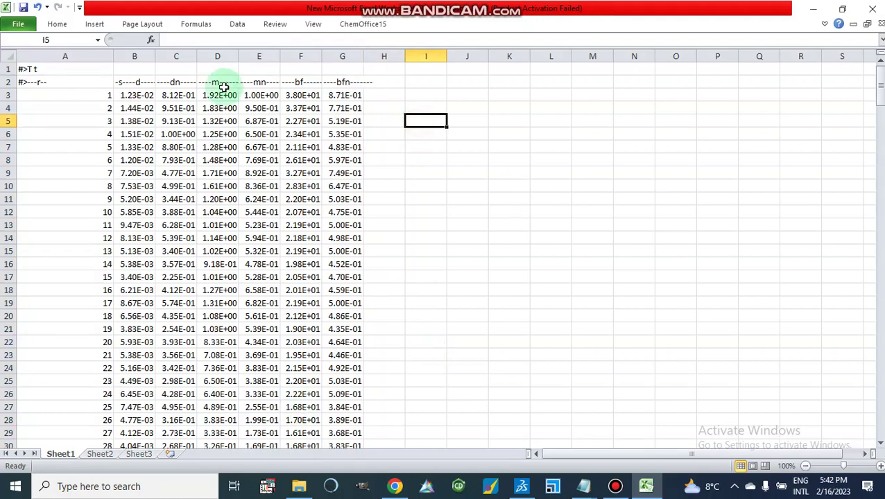
Step: Copy the whole dn column, column C
{"action": "left_click", "coordinate": [174, 56]}
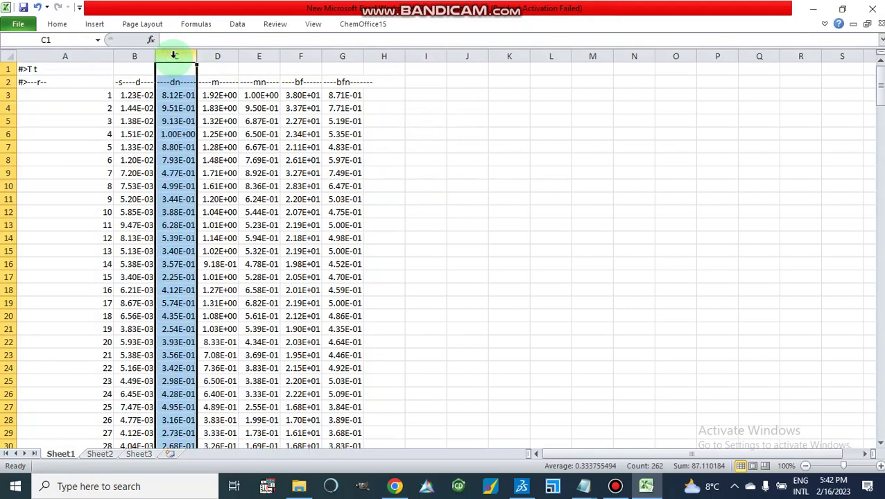
{"action": "right_click", "coordinate": [167, 173]}
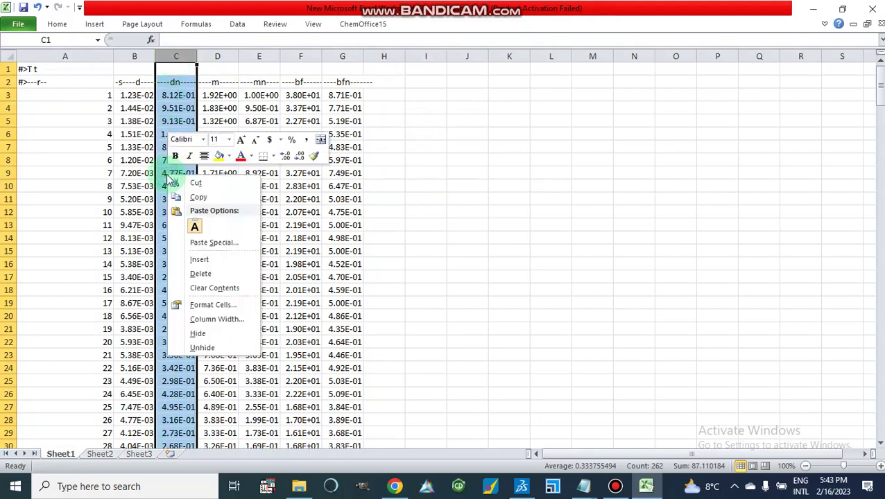
{"action": "left_click", "coordinate": [199, 199]}
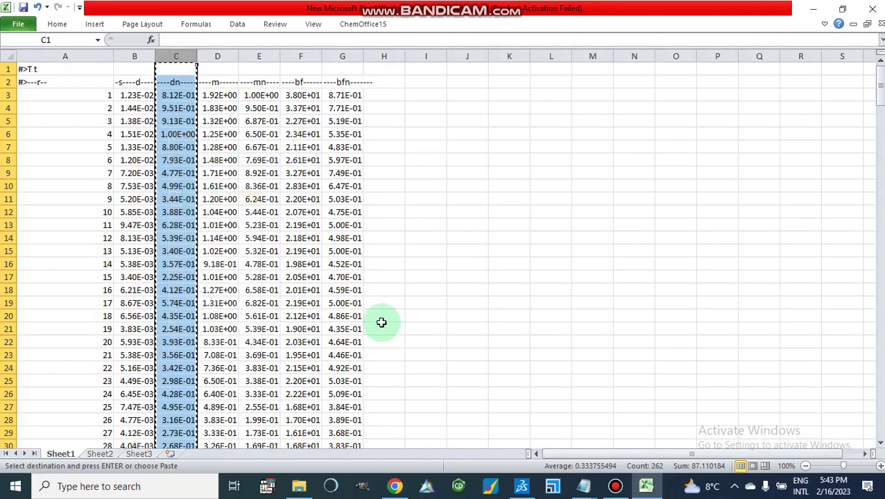
Step: Switch to OriginPro 6.1 and dismiss both registration dialogs
{"action": "left_click", "coordinate": [267, 488]}
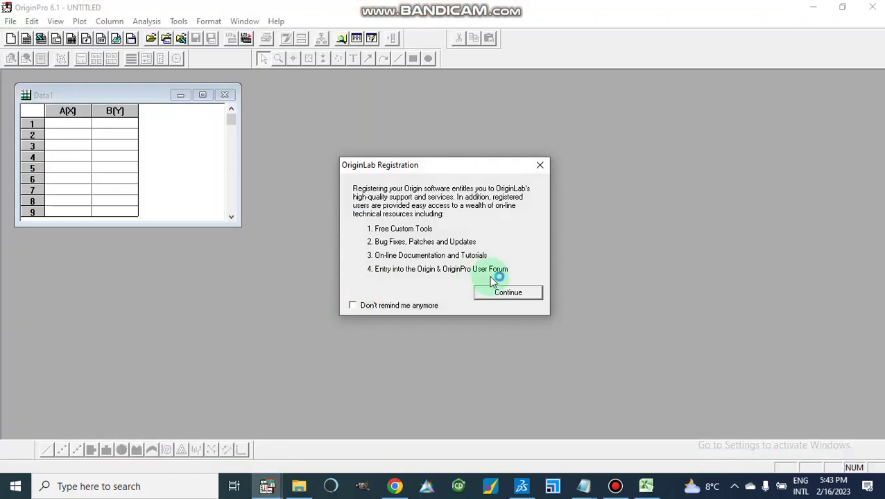
{"action": "left_click", "coordinate": [541, 167]}
{"action": "left_click", "coordinate": [606, 121]}
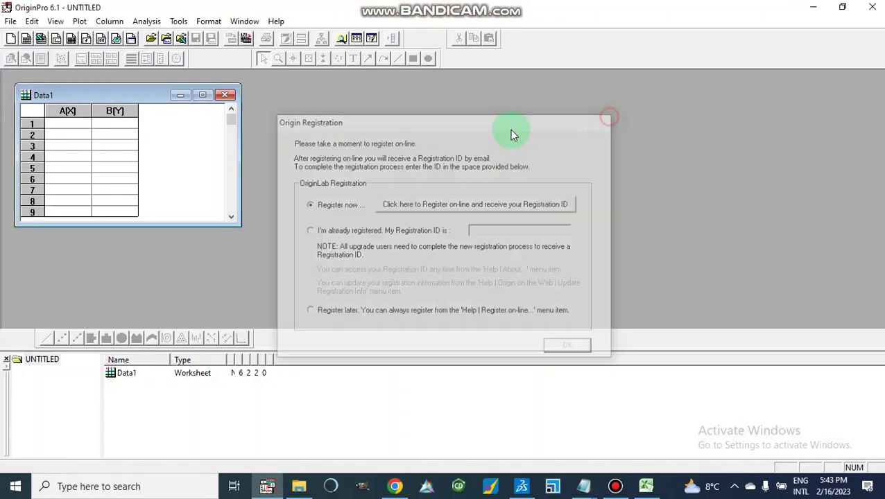
Step: Paste the copied dn data into column B(Y) of the Data1 worksheet
{"action": "left_click", "coordinate": [113, 113]}
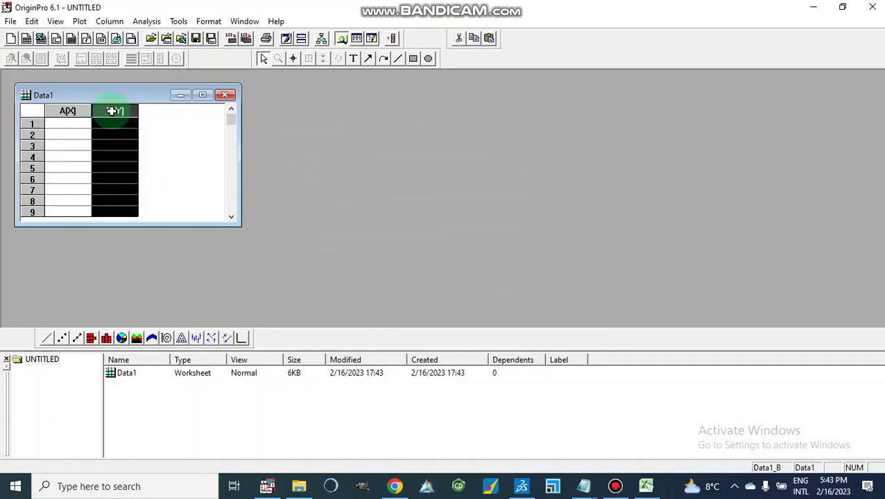
{"action": "right_click", "coordinate": [112, 113]}
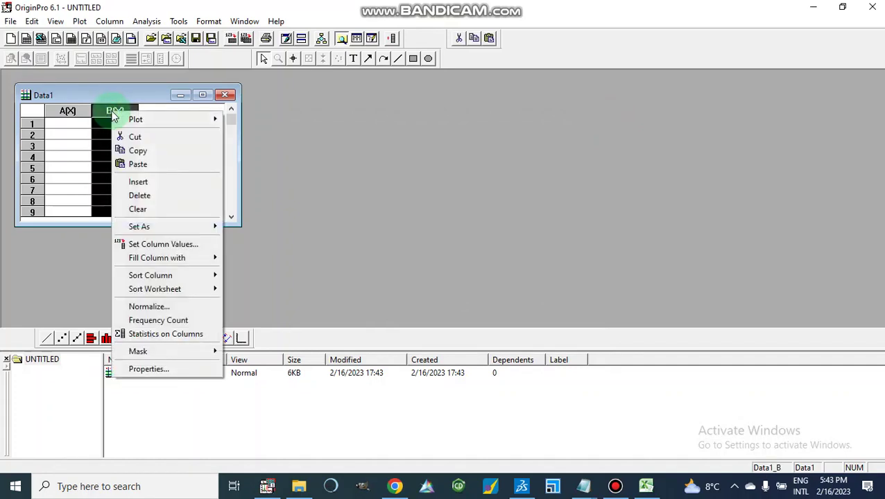
{"action": "left_click", "coordinate": [139, 165]}
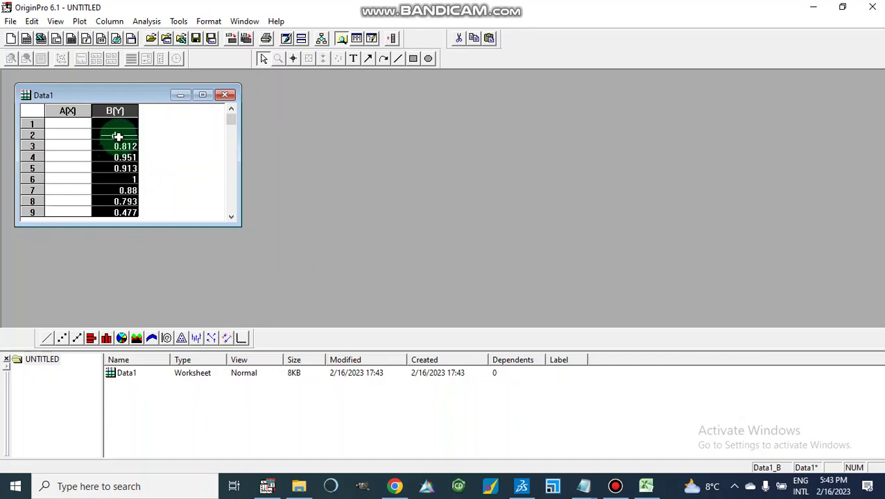
Step: Delete the blank cell and the dn header cell above the data in column B(Y) of the Data1 worksheet
{"action": "left_click", "coordinate": [176, 148]}
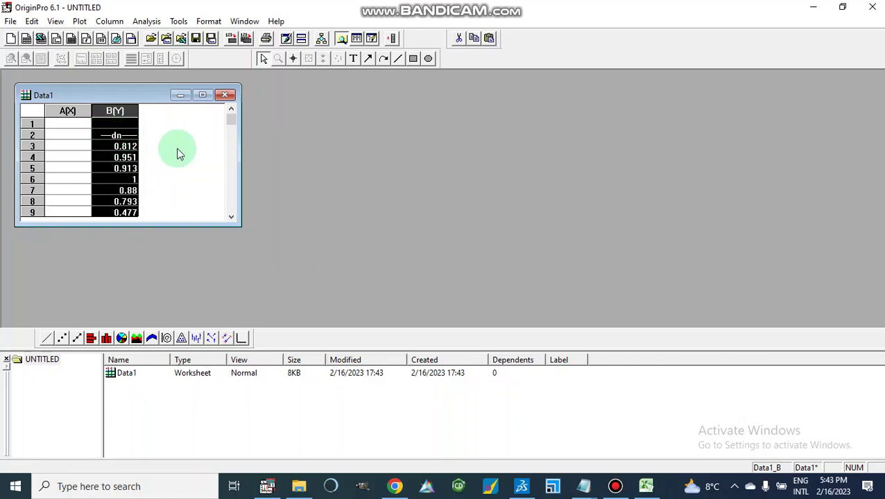
{"action": "left_click", "coordinate": [117, 136]}
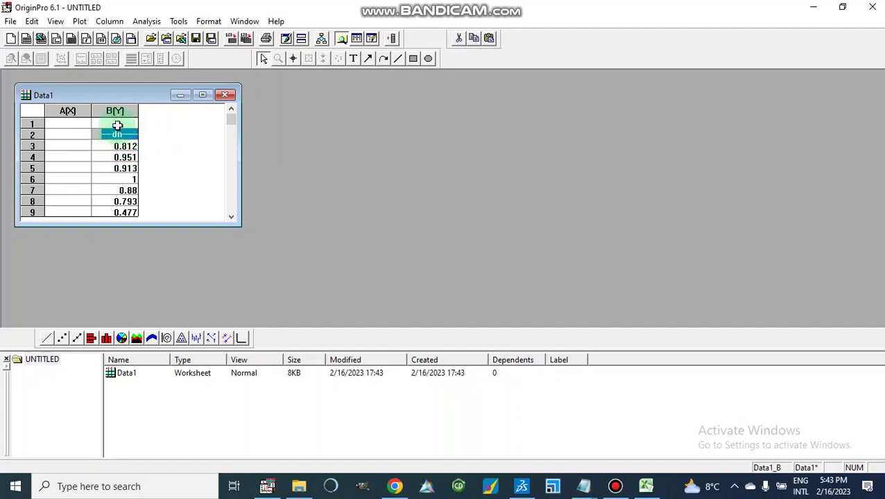
{"action": "left_click", "coordinate": [119, 125]}
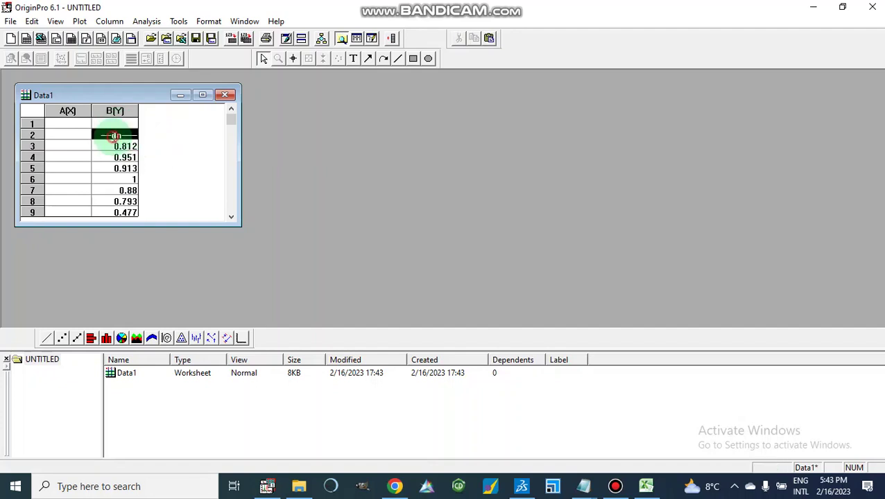
{"action": "double_click", "coordinate": [118, 135]}
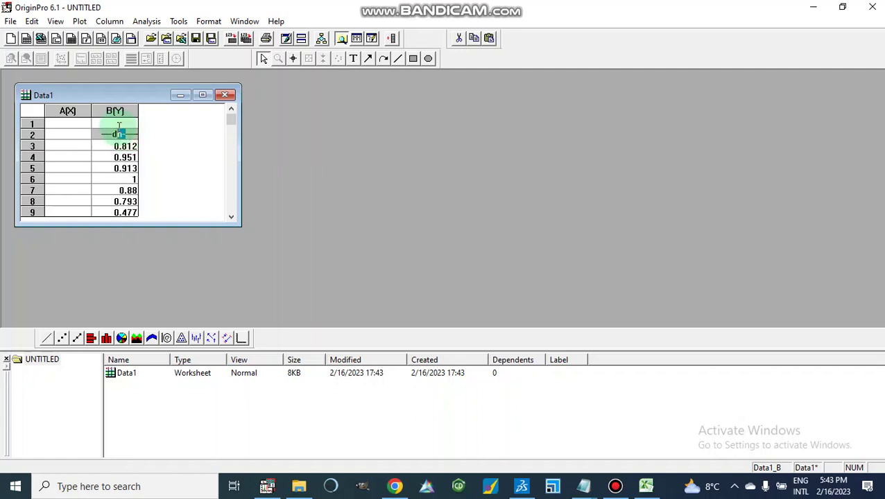
{"action": "right_click", "coordinate": [114, 133]}
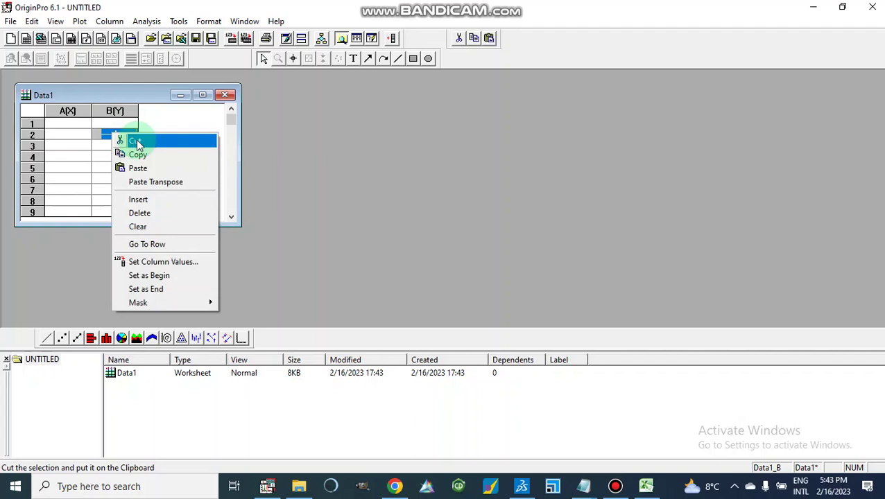
{"action": "left_click", "coordinate": [139, 213]}
{"action": "left_click", "coordinate": [119, 124]}
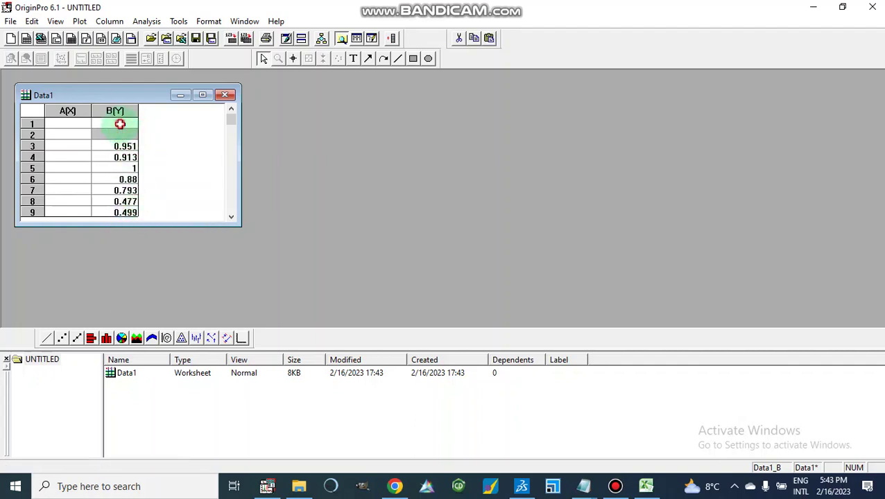
{"action": "right_click", "coordinate": [121, 126]}
{"action": "left_click", "coordinate": [147, 205]}
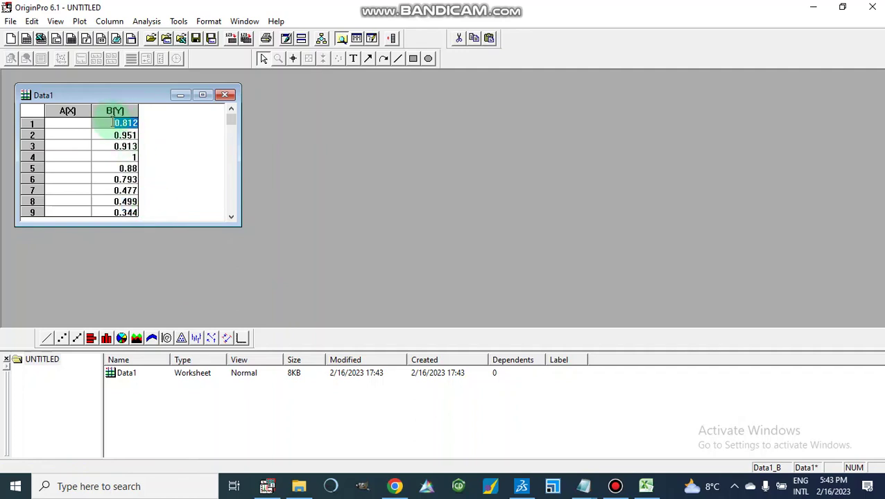
Step: Switch to the imode_defmob file in Notepad, check the first and last numbers in its r column, and minimize it
{"action": "left_click", "coordinate": [61, 112]}
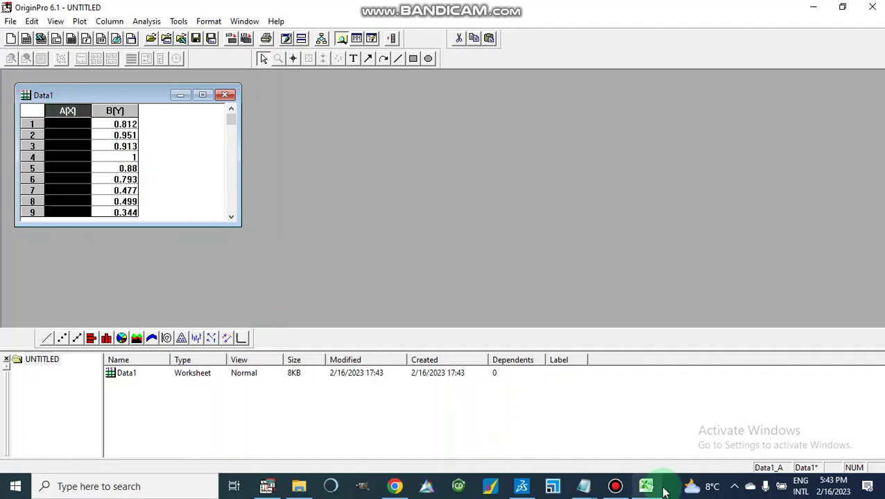
{"action": "mouse_move", "coordinate": [585, 484]}
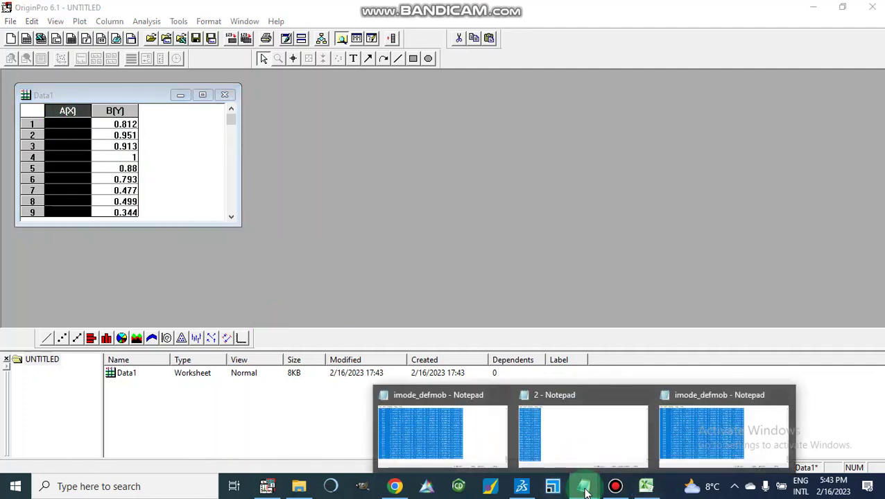
{"action": "left_click", "coordinate": [389, 441]}
{"action": "scroll", "coordinate": [221, 140], "scroll_direction": "up", "scroll_amount": 20}
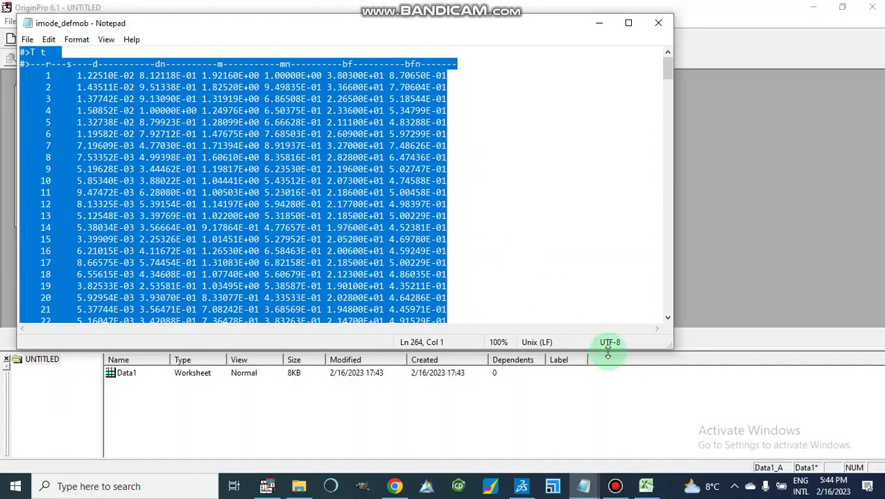
{"action": "scroll", "coordinate": [480, 264], "scroll_direction": "down", "scroll_amount": 20}
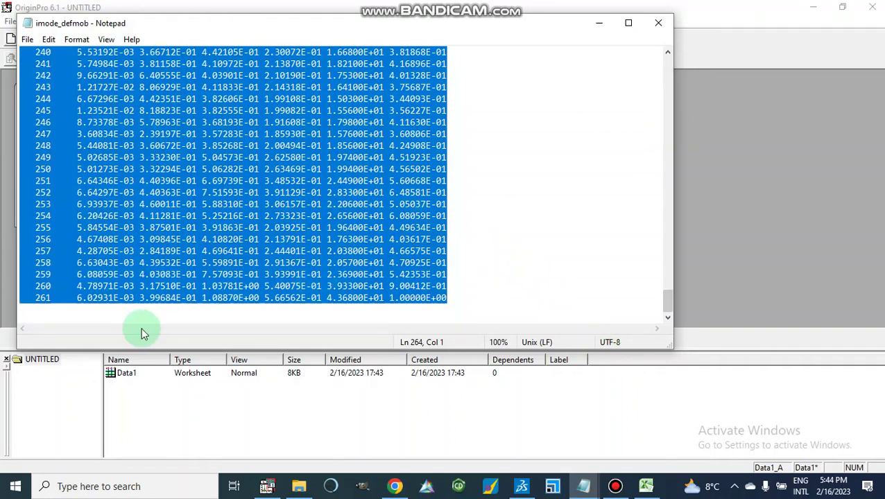
{"action": "left_click", "coordinate": [600, 25]}
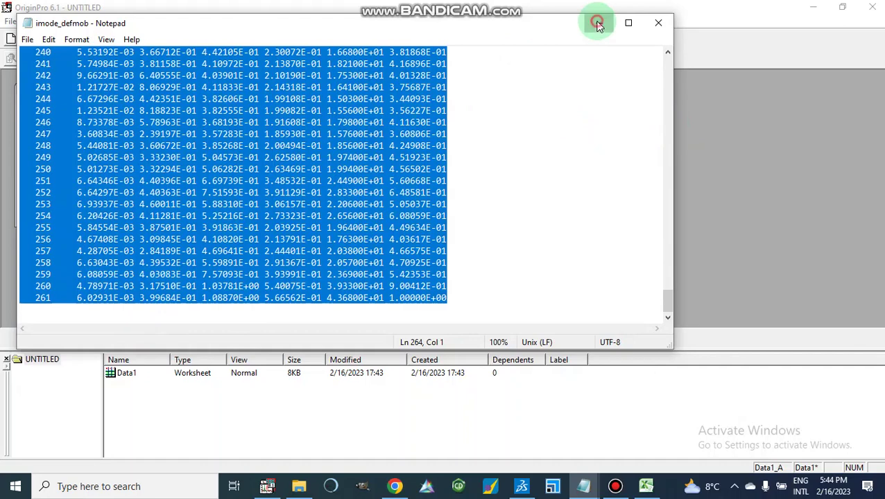
Step: Try to set the values of column A(X) for rows 1 to 261 with the formula col(A)-col(B)
{"action": "left_click", "coordinate": [68, 113]}
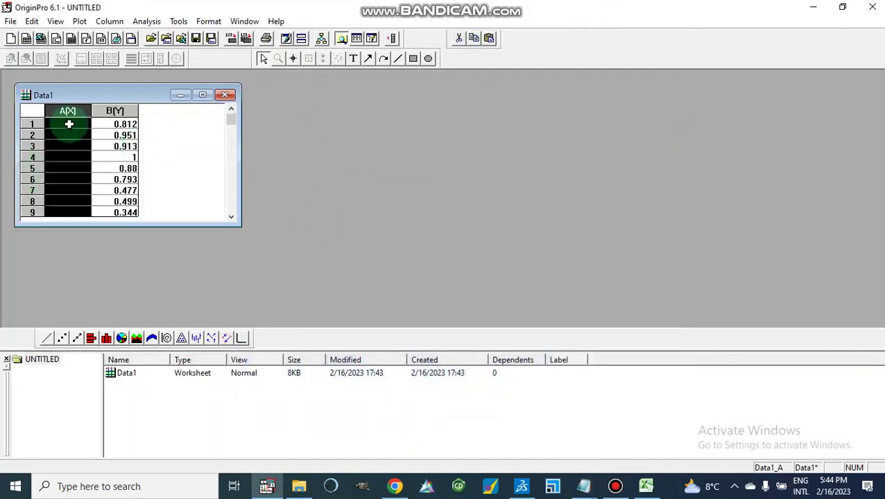
{"action": "right_click", "coordinate": [69, 117]}
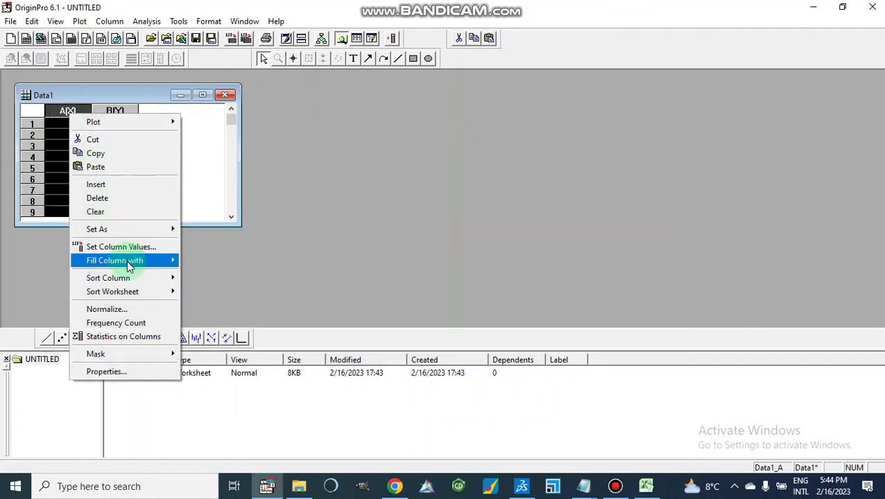
{"action": "mouse_move", "coordinate": [126, 260]}
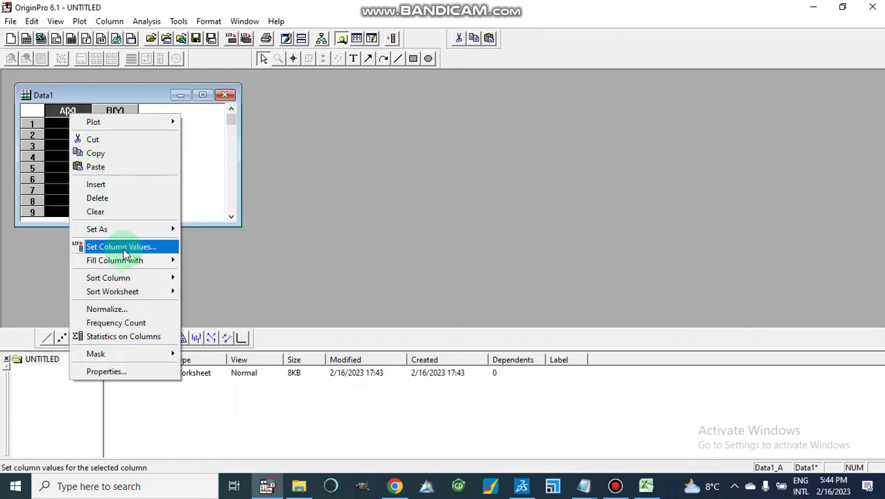
{"action": "left_click", "coordinate": [124, 250]}
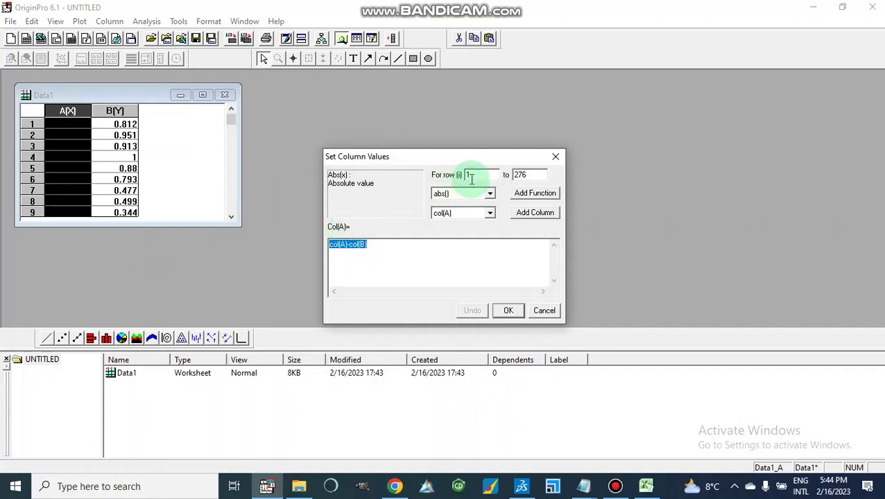
{"action": "left_click", "coordinate": [528, 175]}
{"action": "key", "text": "BackSpace"}
{"action": "type", "text": "8"}
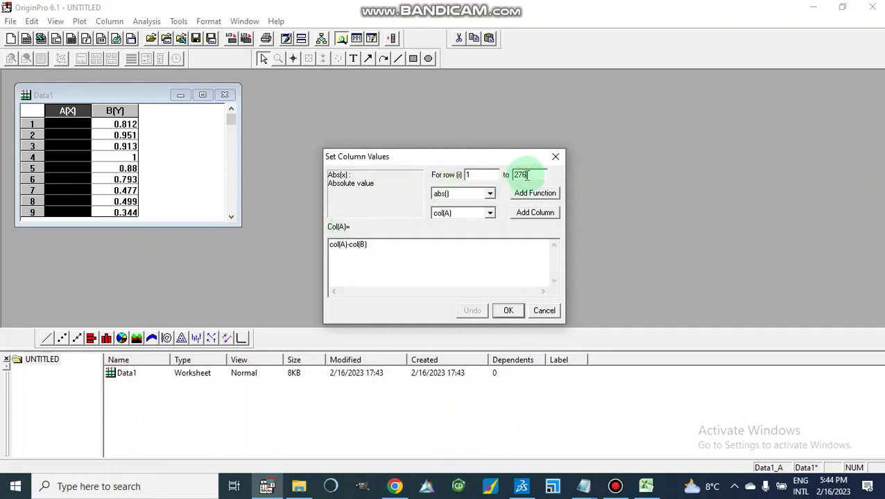
{"action": "key", "text": "BackSpace"}
{"action": "key", "text": "BackSpace"}
{"action": "key", "text": "BackSpace"}
{"action": "type", "text": "261"}
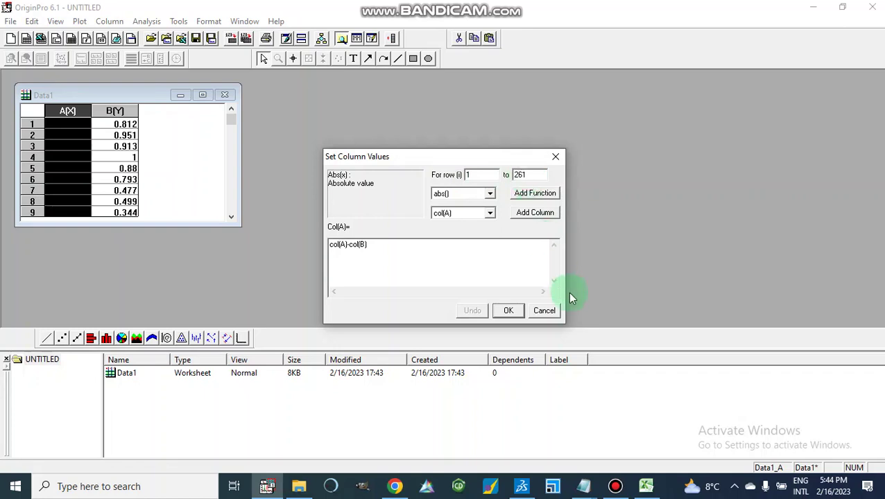
{"action": "left_click", "coordinate": [507, 313]}
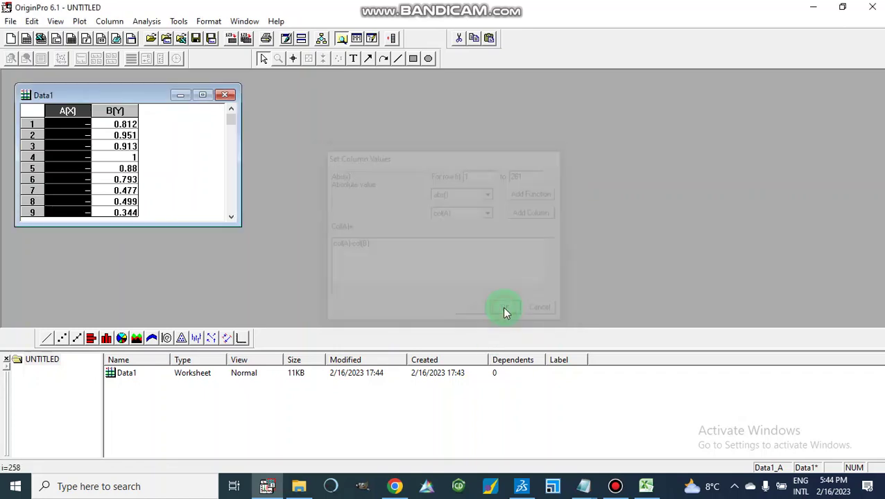
Step: Fill column A(X) of the Data1 worksheet with row numbers
{"action": "right_click", "coordinate": [79, 111]}
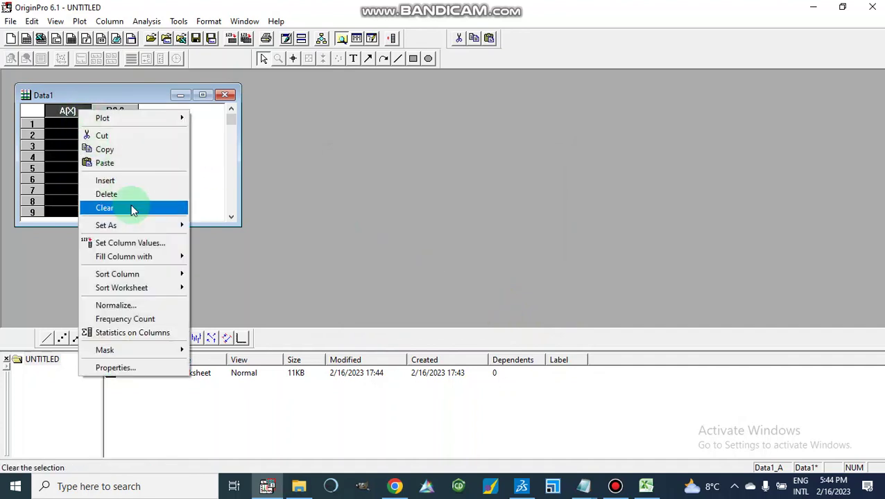
{"action": "mouse_move", "coordinate": [159, 256]}
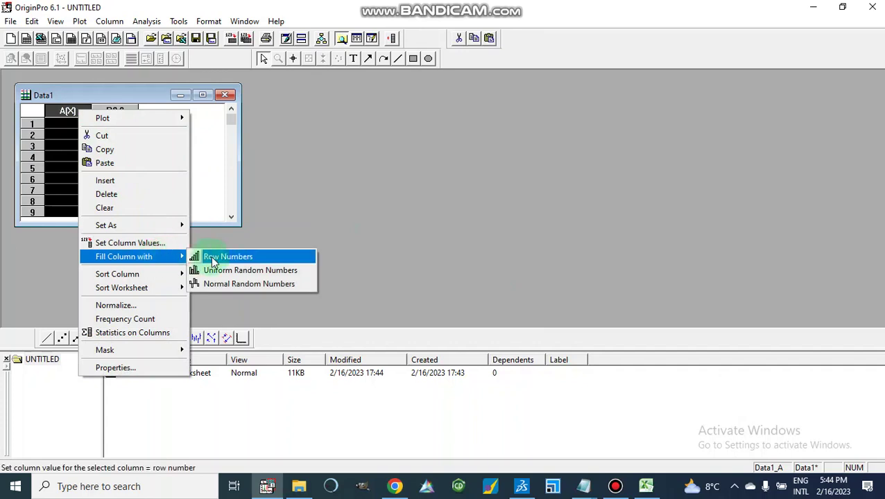
{"action": "left_click", "coordinate": [213, 261]}
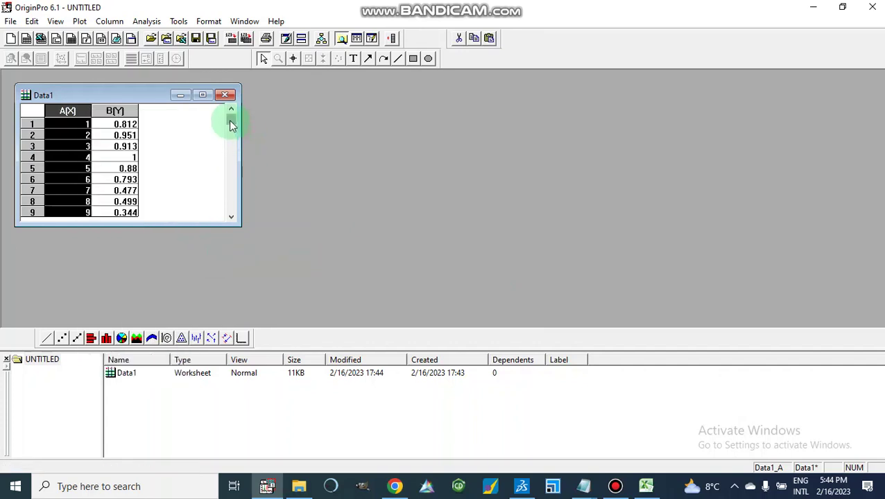
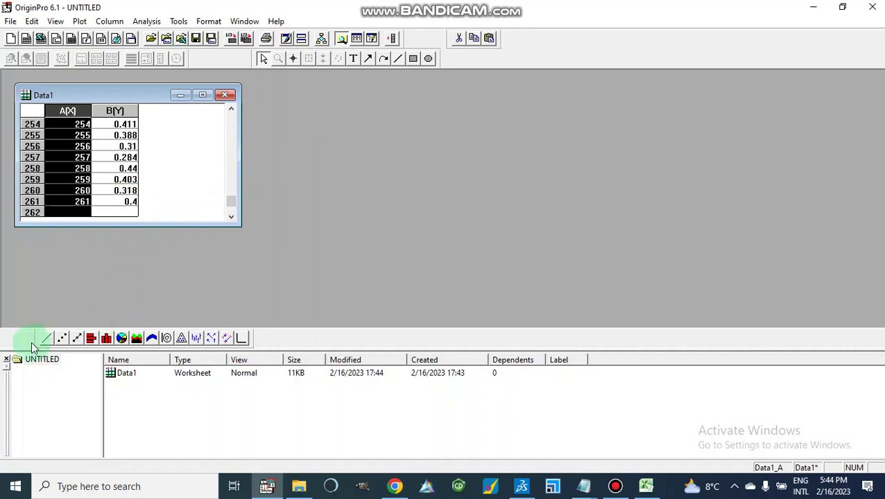
Step: Plot columns A(X) and B(Y) together as a line graph and maximize the graph window
{"action": "left_click", "coordinate": [46, 338]}
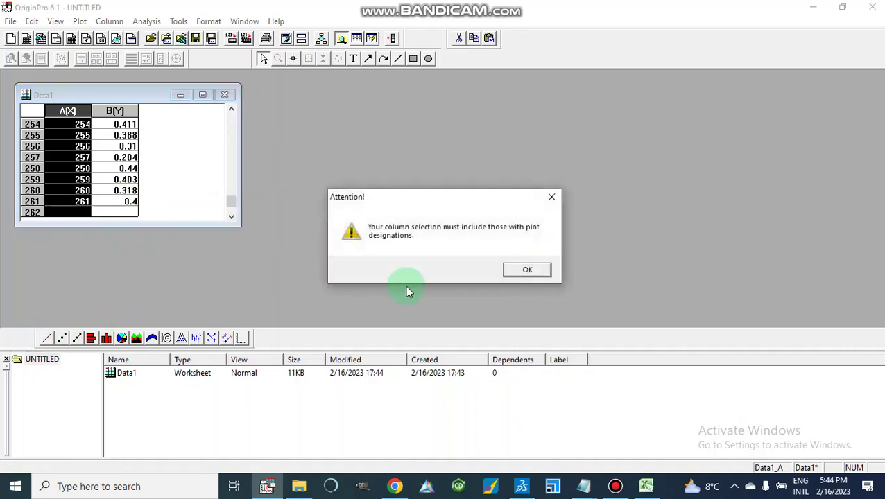
{"action": "left_click", "coordinate": [553, 199]}
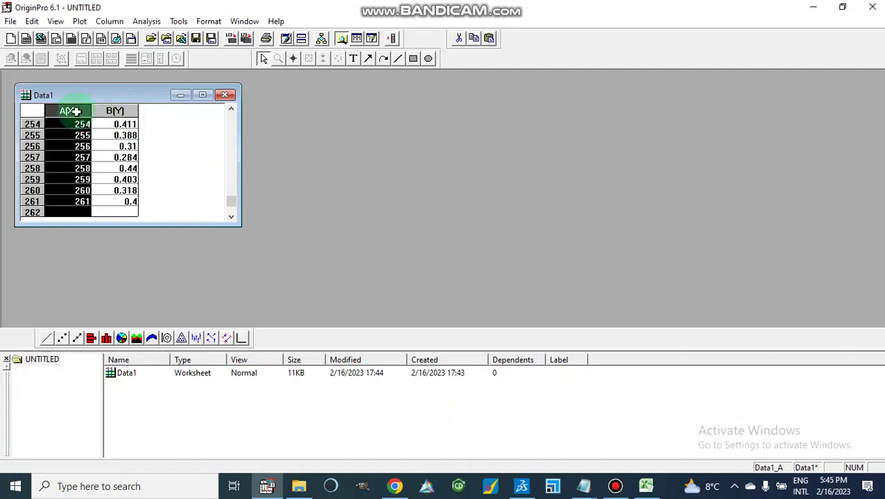
{"action": "left_click_drag", "start_coordinate": [77, 109], "coordinate": [133, 113]}
{"action": "left_click", "coordinate": [46, 338]}
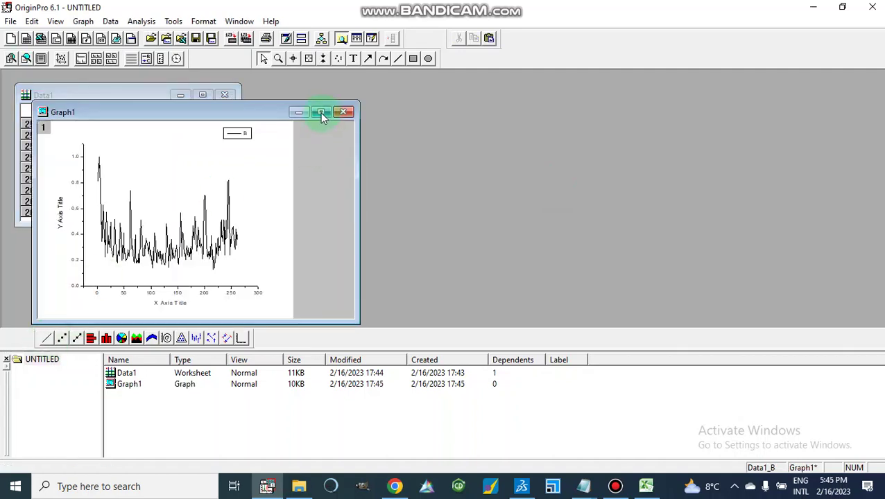
{"action": "left_click", "coordinate": [321, 111]}
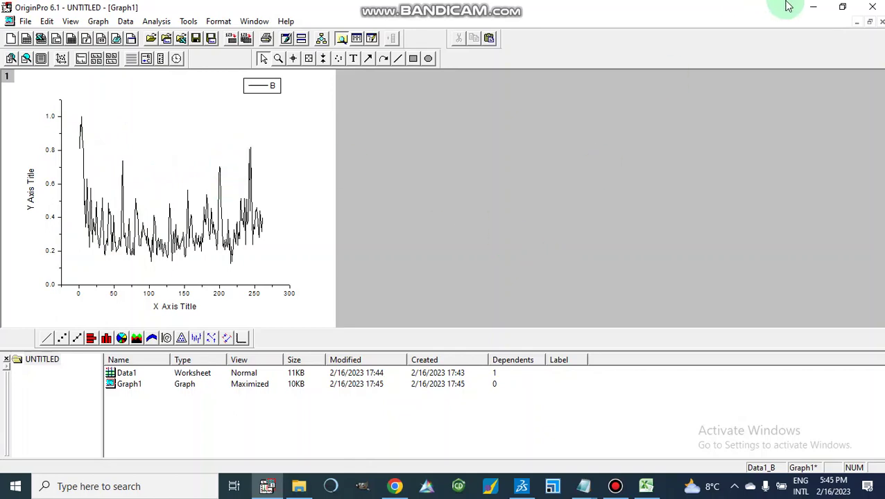
Step: Minimize OriginPro and close the Excel workbook without saving changes or keeping the copied data on the clipboard
{"action": "left_click", "coordinate": [814, 14]}
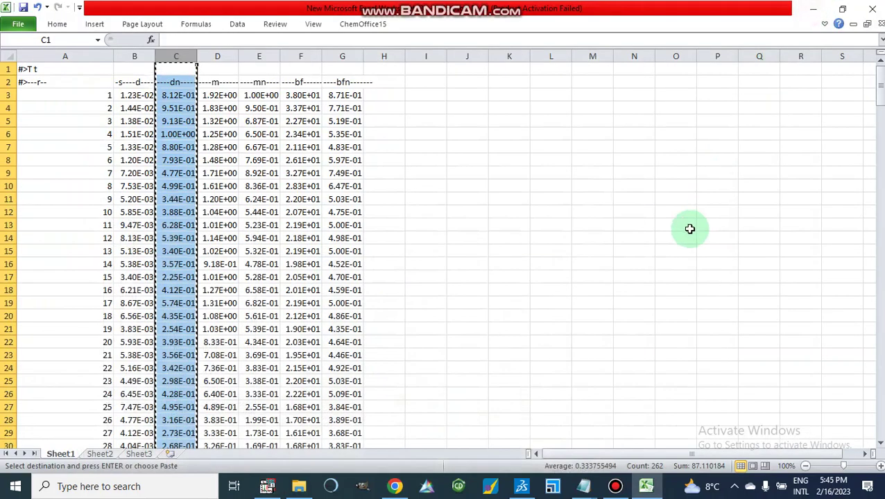
{"action": "left_click", "coordinate": [872, 8]}
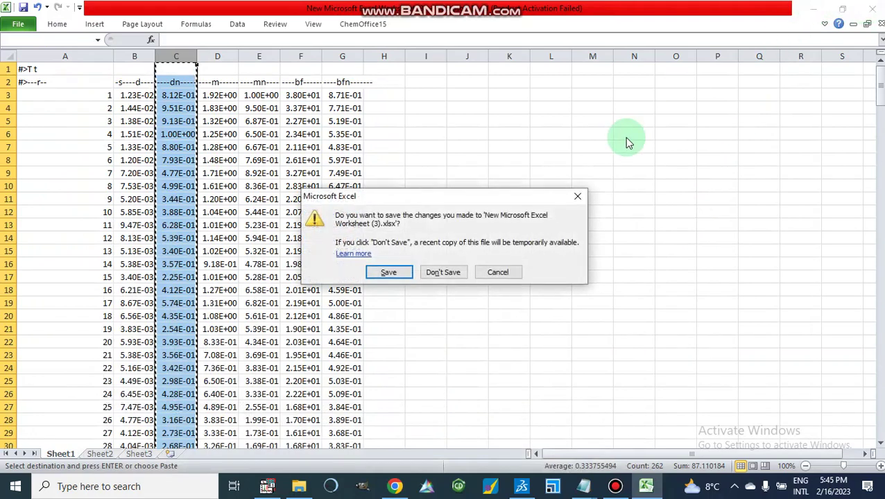
{"action": "left_click", "coordinate": [435, 273]}
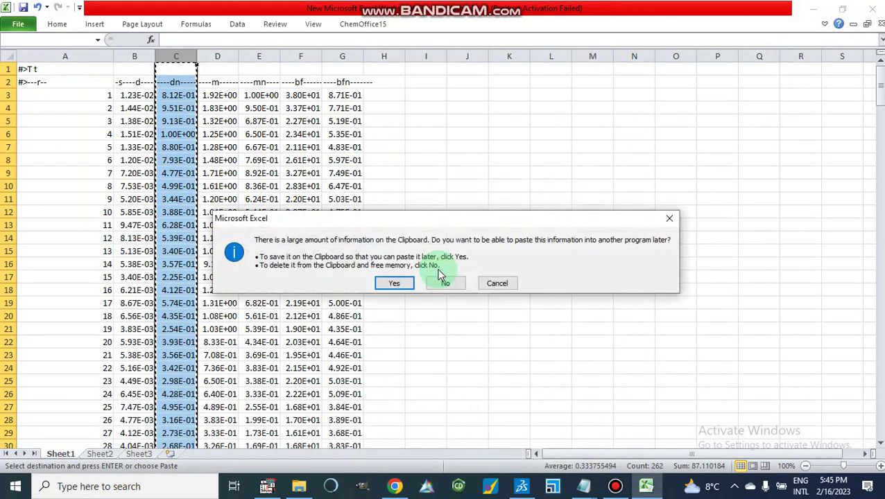
{"action": "left_click", "coordinate": [448, 285]}
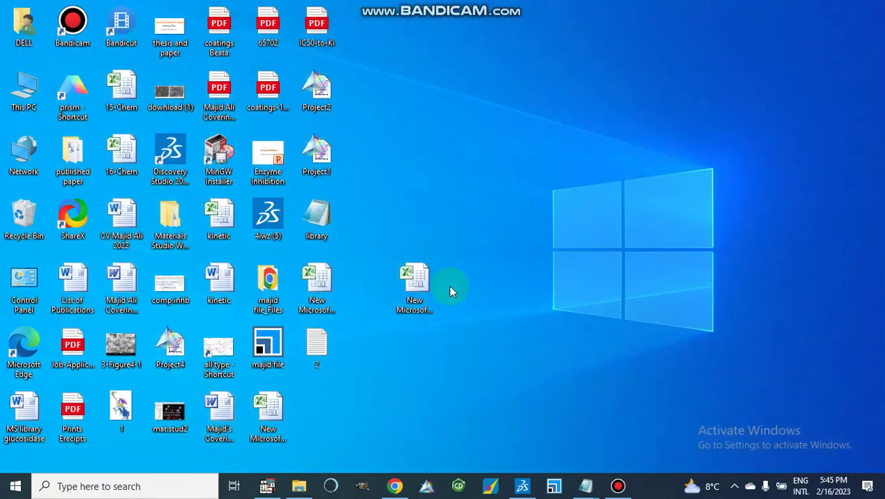
Step: Move the New Microsoft Excel Worksheet (2) file beside Project1 on the desktop and check the contents of text file 2
{"action": "left_click_drag", "start_coordinate": [425, 287], "coordinate": [376, 159]}
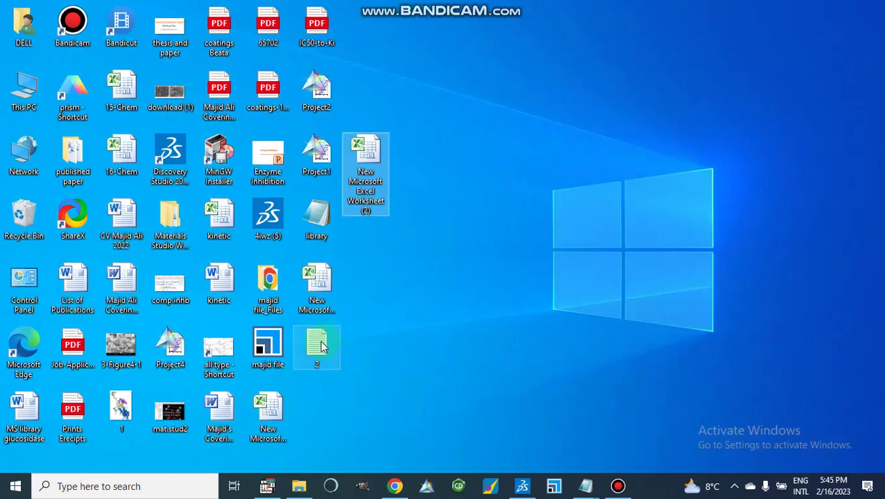
{"action": "double_click", "coordinate": [319, 345]}
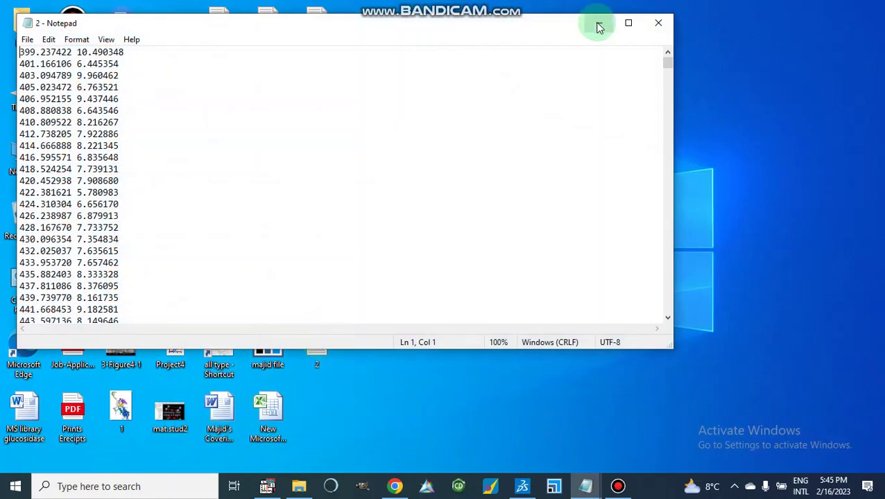
{"action": "left_click", "coordinate": [598, 26]}
Step: Delete the New Microsoft Excel Worksheet (2) file from the desktop
{"action": "left_click", "coordinate": [360, 157]}
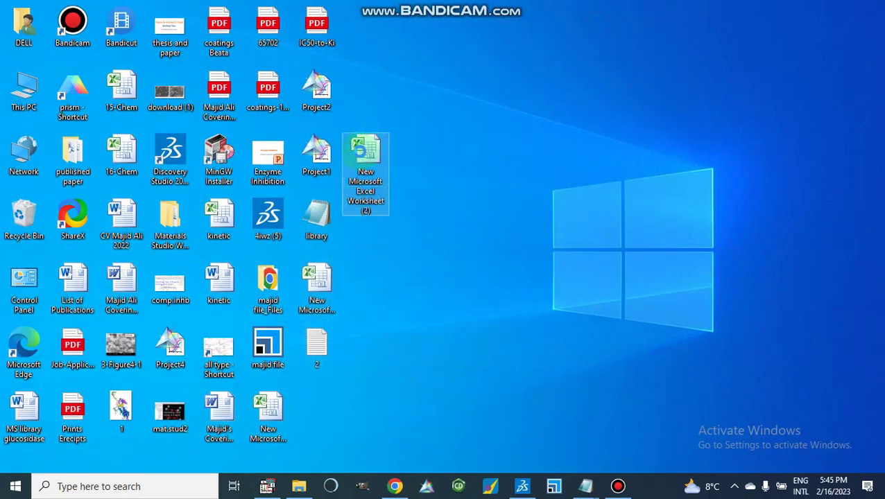
{"action": "right_click", "coordinate": [361, 151]}
{"action": "left_click", "coordinate": [398, 402]}
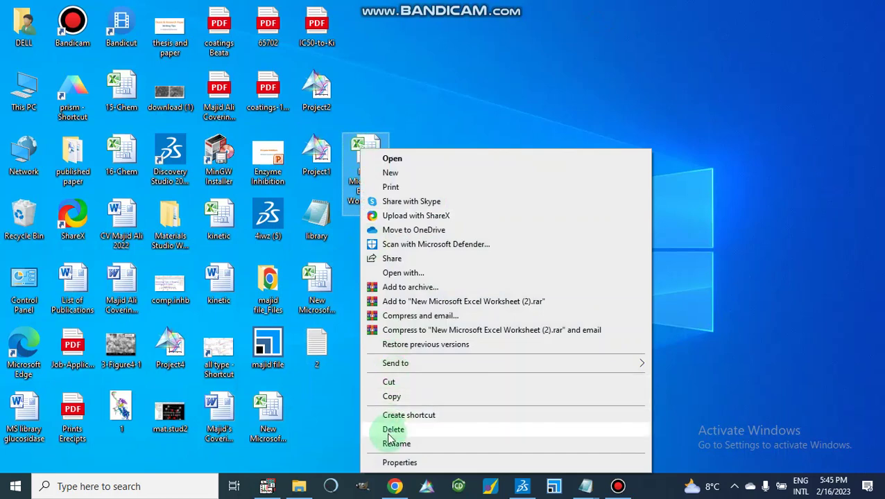
{"action": "left_click", "coordinate": [393, 429]}
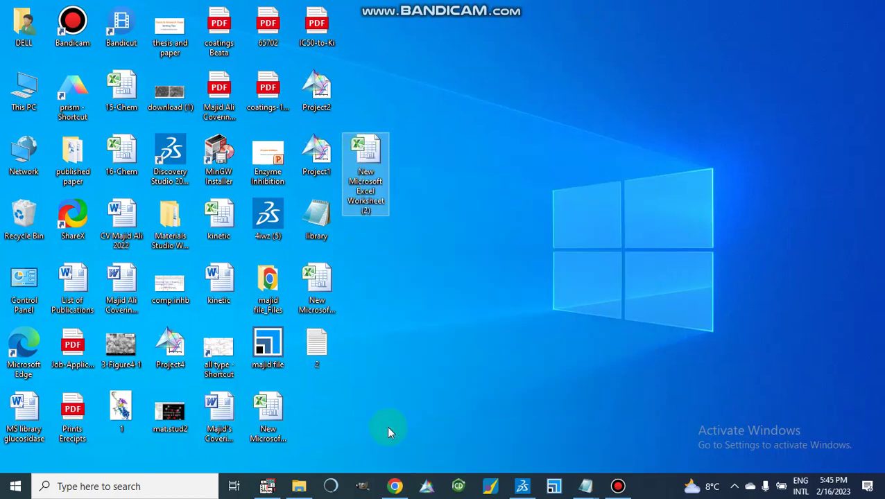
{"action": "right_click", "coordinate": [428, 307]}
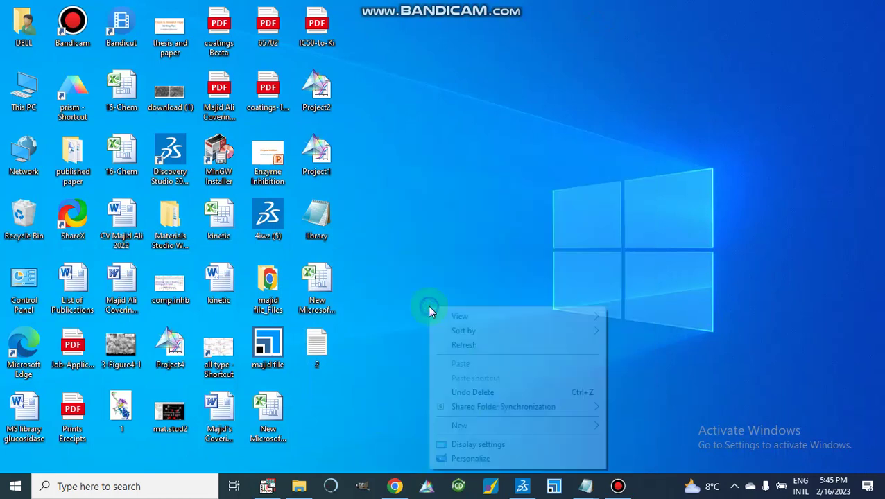
{"action": "left_click", "coordinate": [394, 299]}
Step: Open the New Microsoft Excel workbook below the library file on the desktop and dismiss the ChemDrawExcel15.xla repair report
{"action": "double_click", "coordinate": [317, 281]}
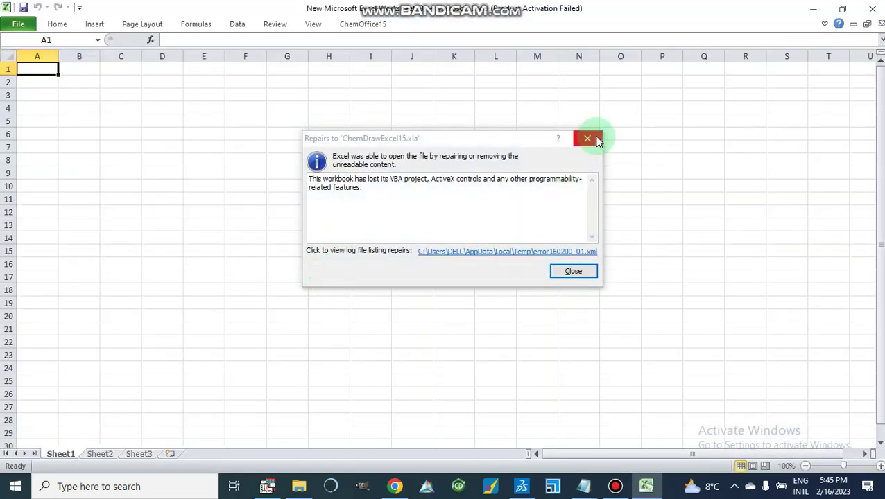
{"action": "left_click", "coordinate": [587, 138]}
{"action": "left_click", "coordinate": [594, 106]}
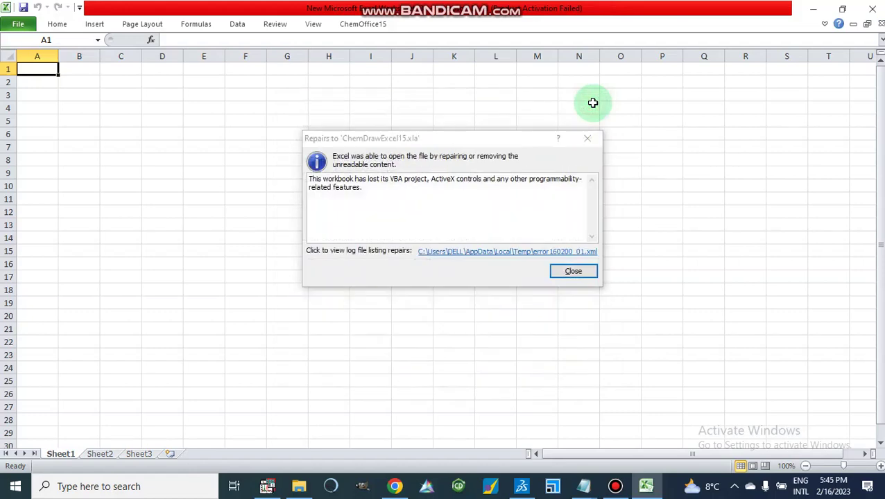
{"action": "left_click", "coordinate": [589, 139]}
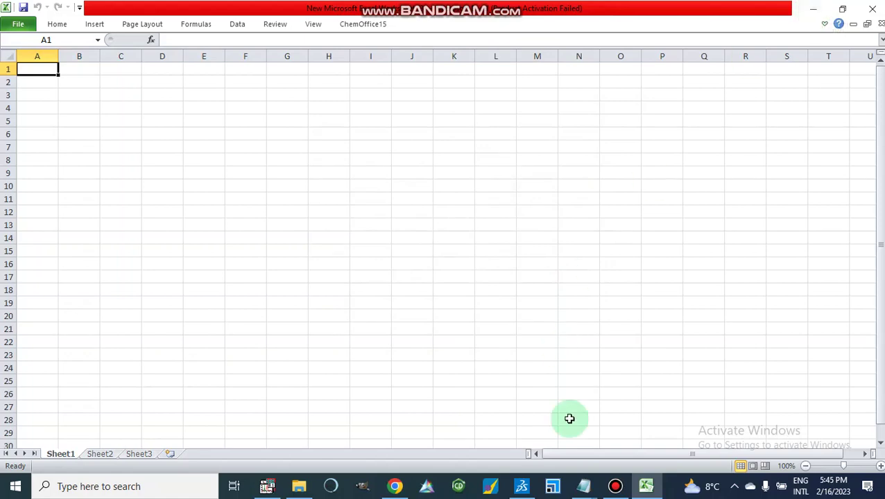
Step: Copy the entire contents of text file 2 from Notepad and paste them into Sheet1 of the Excel workbook at A1
{"action": "left_click", "coordinate": [584, 487]}
{"action": "left_click", "coordinate": [508, 442]}
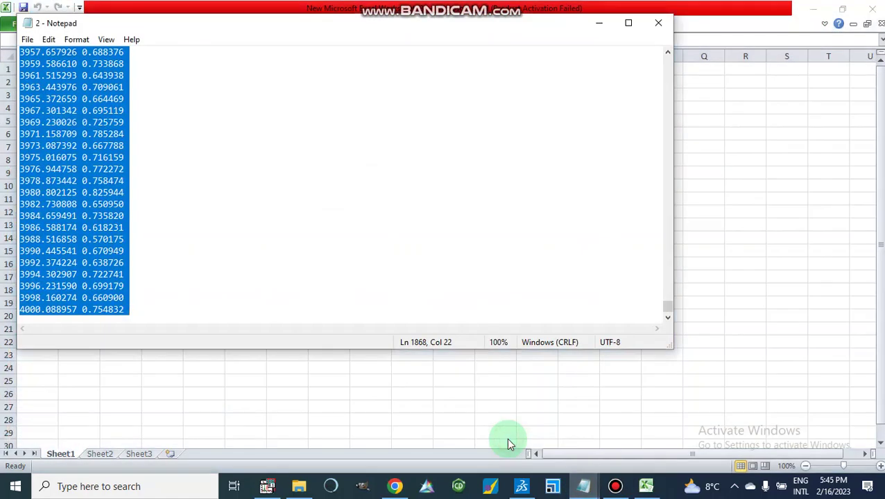
{"action": "left_click", "coordinate": [647, 488]}
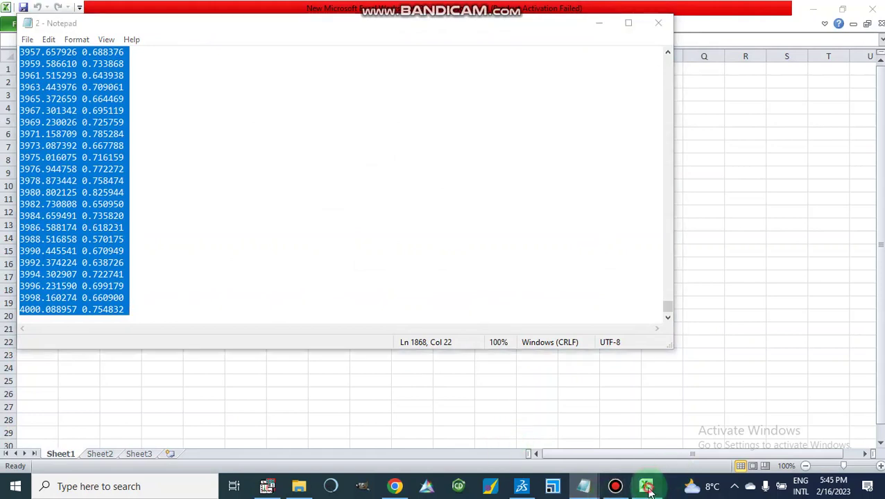
{"action": "key", "text": "ctrl+v"}
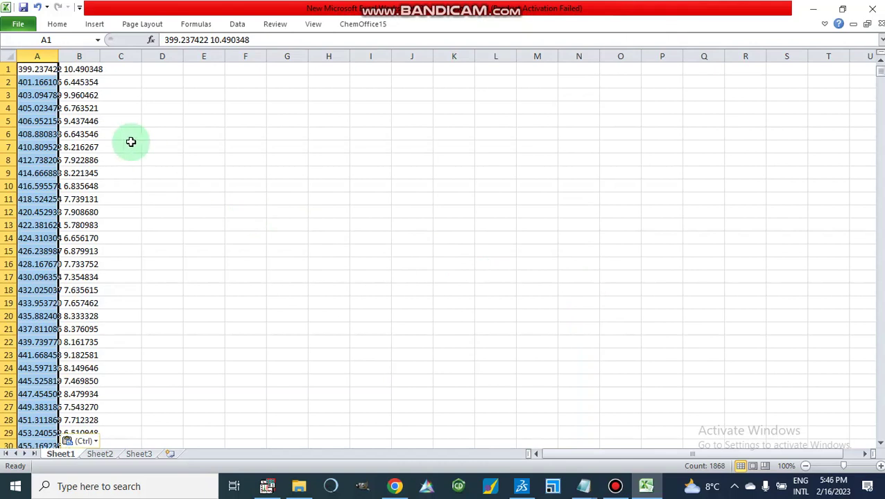
Step: Start Text to Columns on column A with the Delimited data type and Space as a delimiter
{"action": "left_click", "coordinate": [38, 56]}
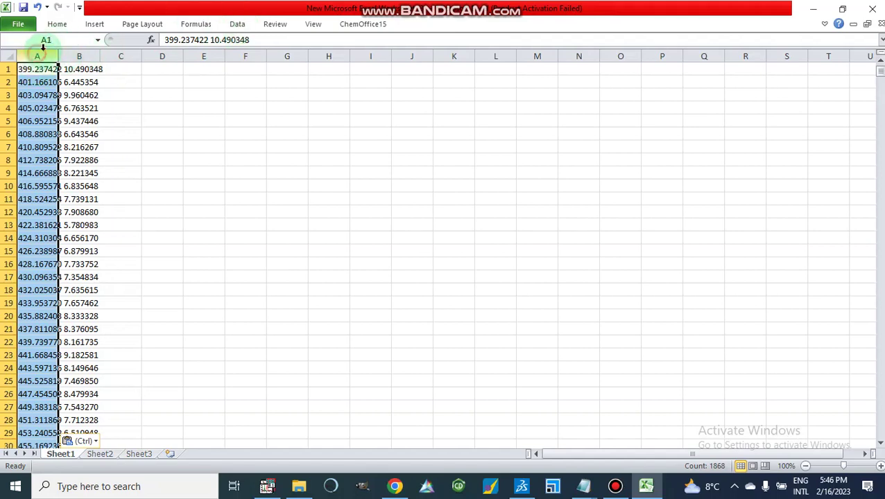
{"action": "left_click", "coordinate": [235, 23]}
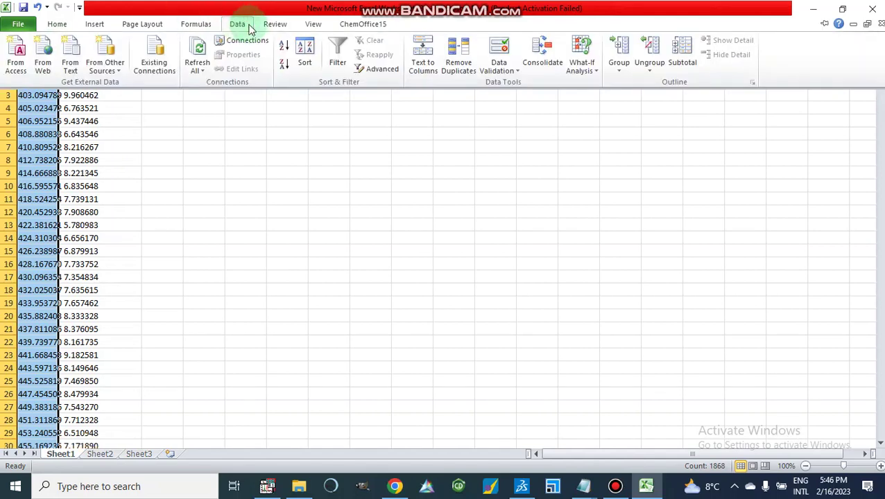
{"action": "left_click", "coordinate": [419, 65]}
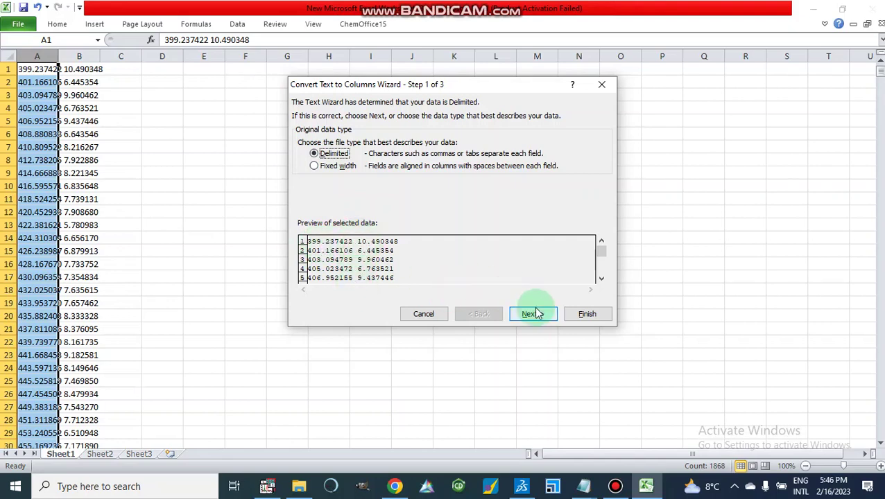
{"action": "left_click", "coordinate": [315, 168]}
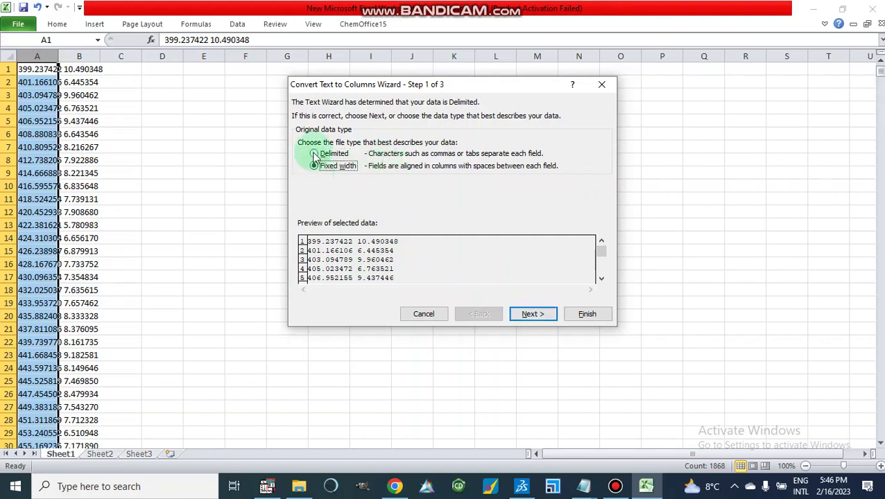
{"action": "left_click", "coordinate": [315, 154]}
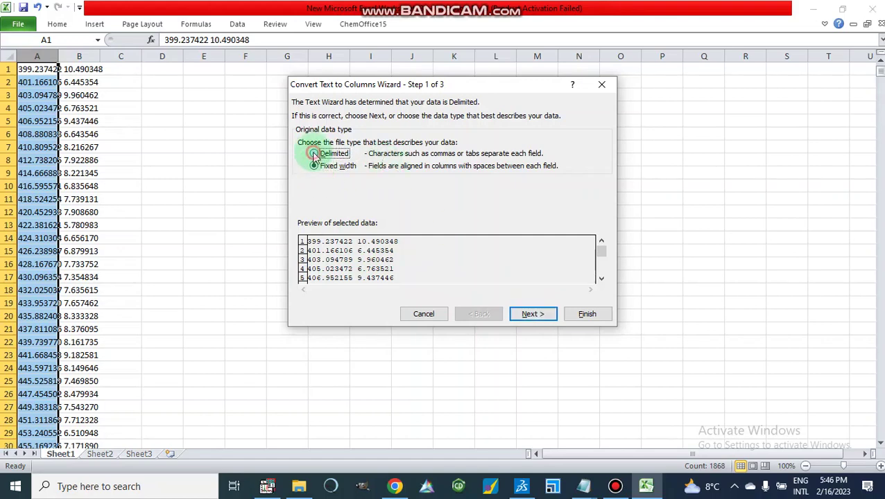
{"action": "left_click", "coordinate": [531, 314]}
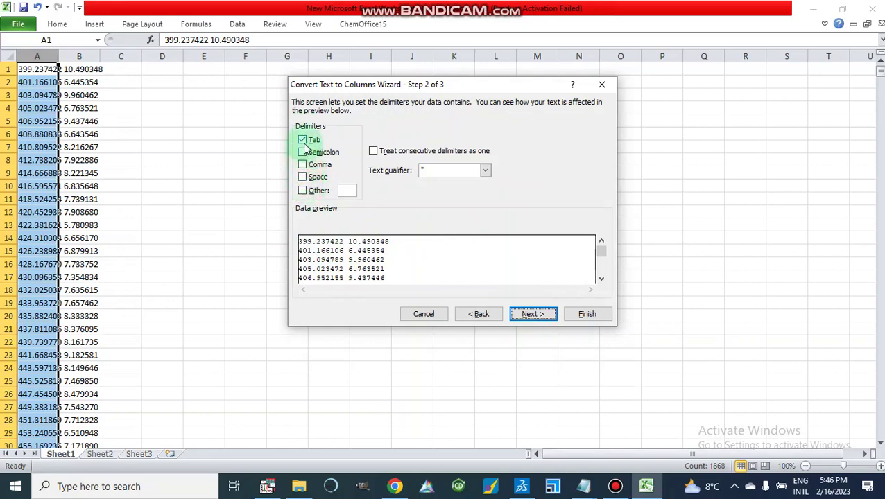
{"action": "left_click", "coordinate": [304, 177]}
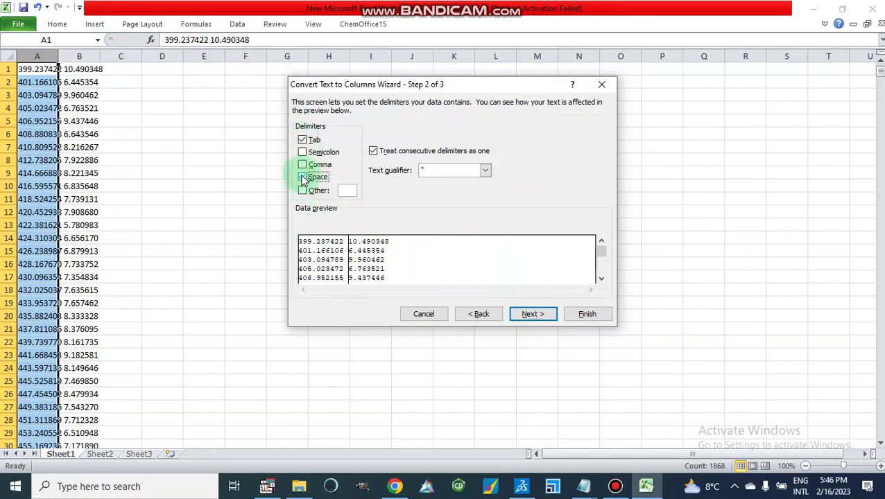
{"action": "left_click", "coordinate": [303, 178]}
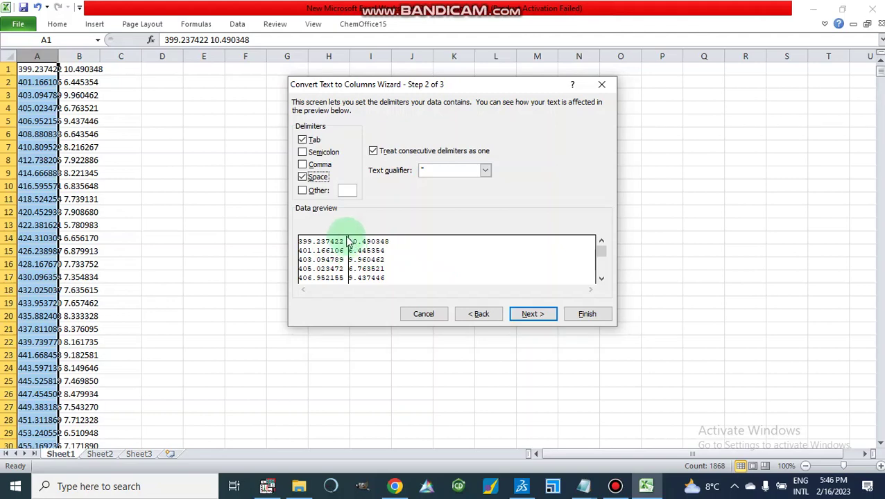
Step: Try Comma and Semicolon as additional delimiters for splitting column A
{"action": "left_click", "coordinate": [302, 165]}
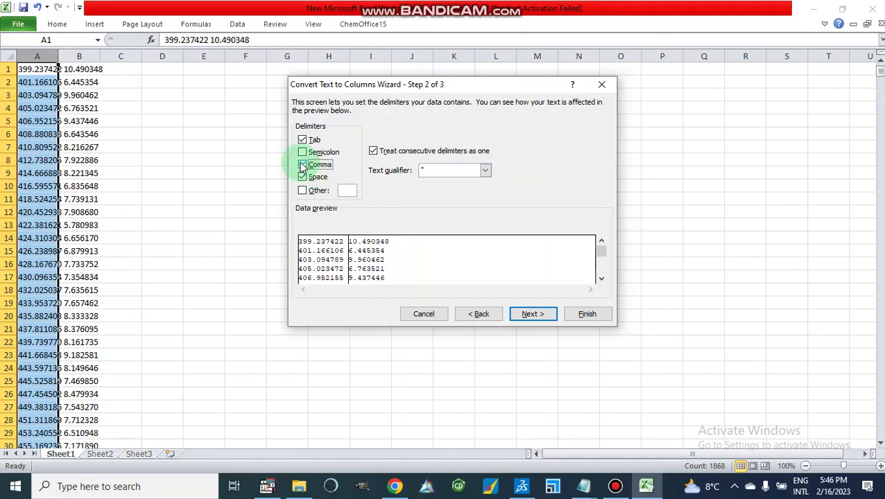
{"action": "left_click", "coordinate": [302, 165]}
{"action": "left_click", "coordinate": [302, 177]}
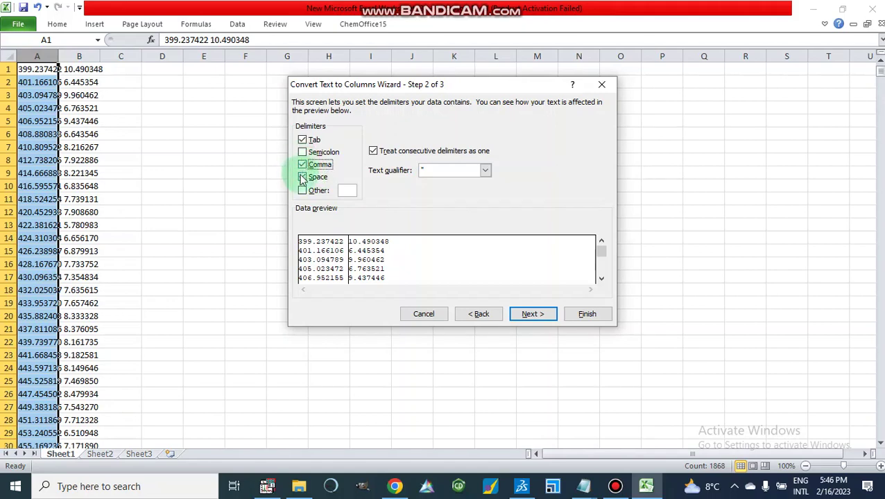
{"action": "left_click", "coordinate": [302, 178]}
{"action": "left_click", "coordinate": [303, 152]}
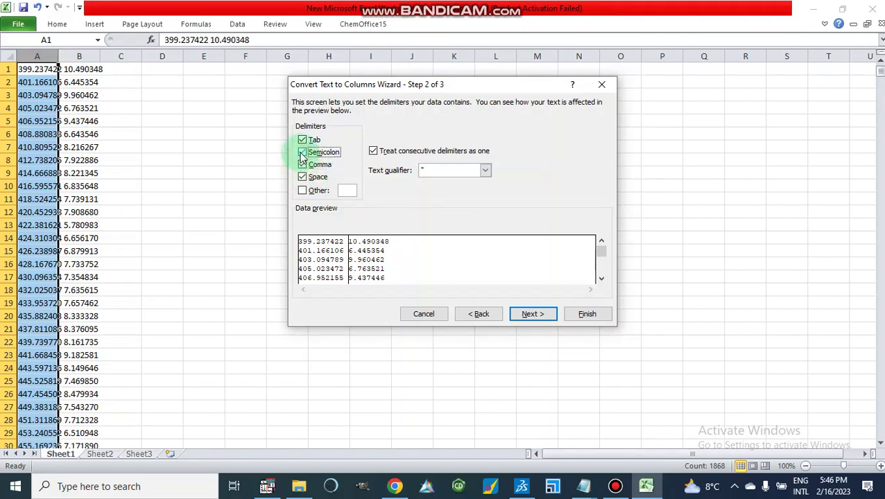
{"action": "left_click", "coordinate": [302, 154]}
{"action": "left_click", "coordinate": [302, 166]}
Step: Keep only Space as the delimiter and finish splitting column A into two columns
{"action": "left_click", "coordinate": [302, 141]}
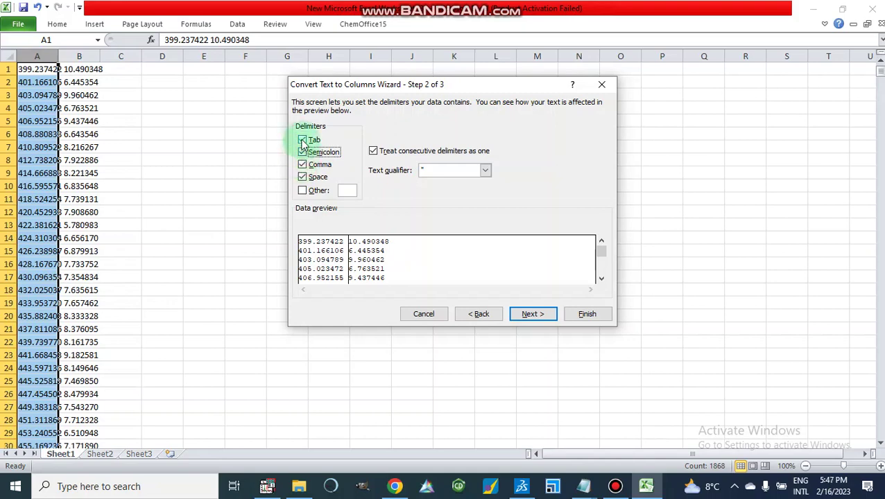
{"action": "left_click", "coordinate": [302, 141]}
{"action": "left_click", "coordinate": [303, 153]}
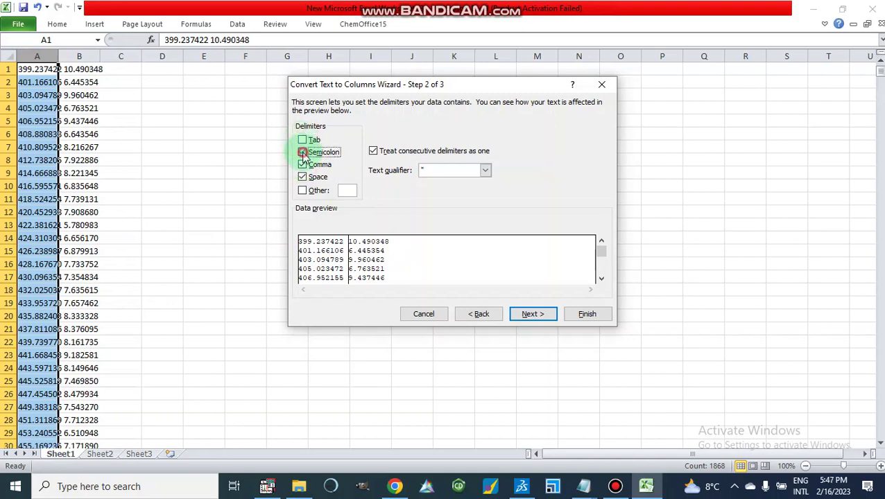
{"action": "left_click", "coordinate": [302, 166]}
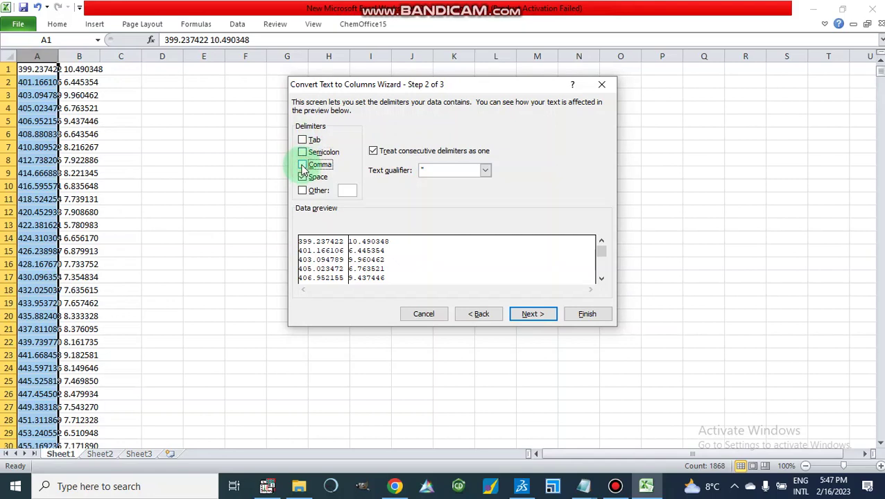
{"action": "left_click", "coordinate": [302, 178]}
{"action": "left_click", "coordinate": [302, 178]}
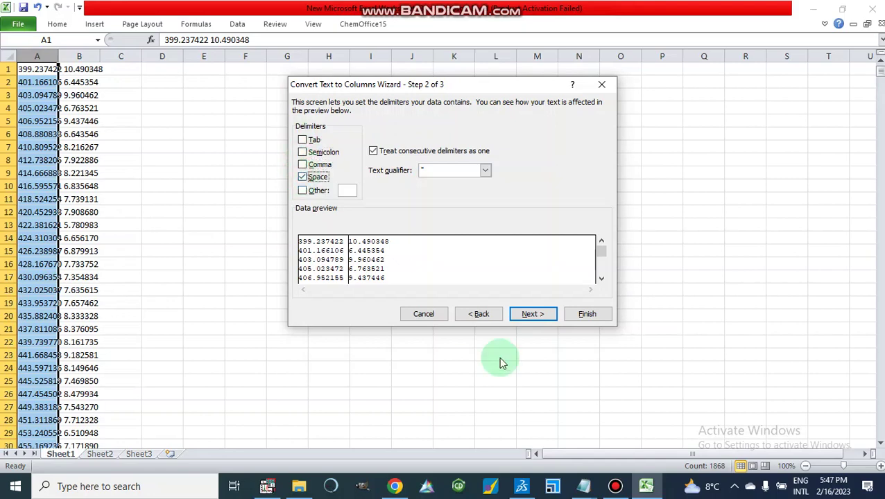
{"action": "left_click", "coordinate": [528, 318]}
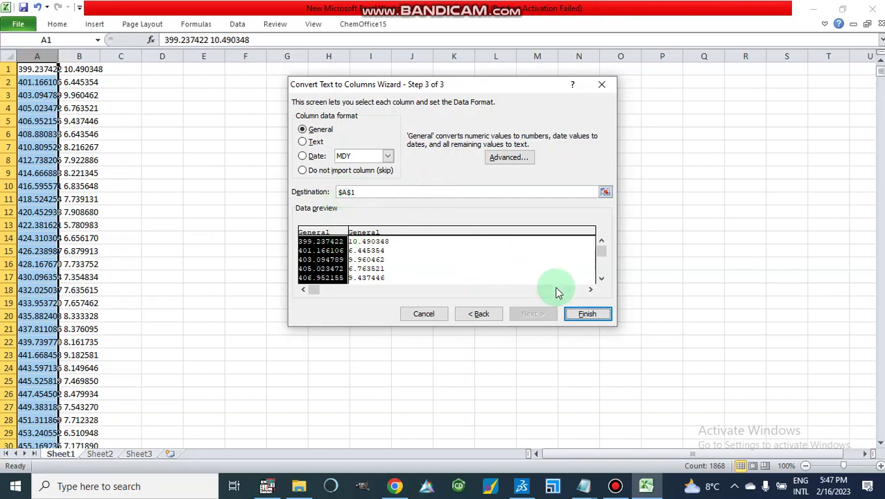
{"action": "left_click", "coordinate": [578, 315]}
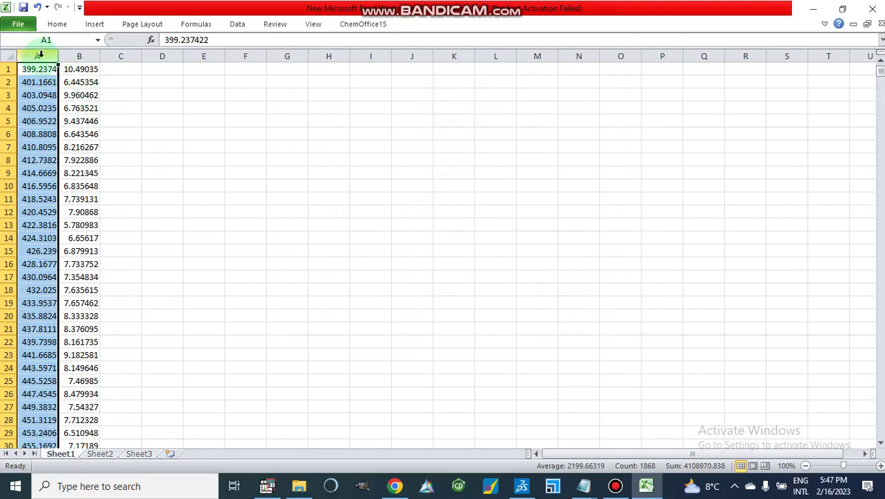
Step: Select columns A and B of Sheet1 together and copy them
{"action": "left_click", "coordinate": [75, 56]}
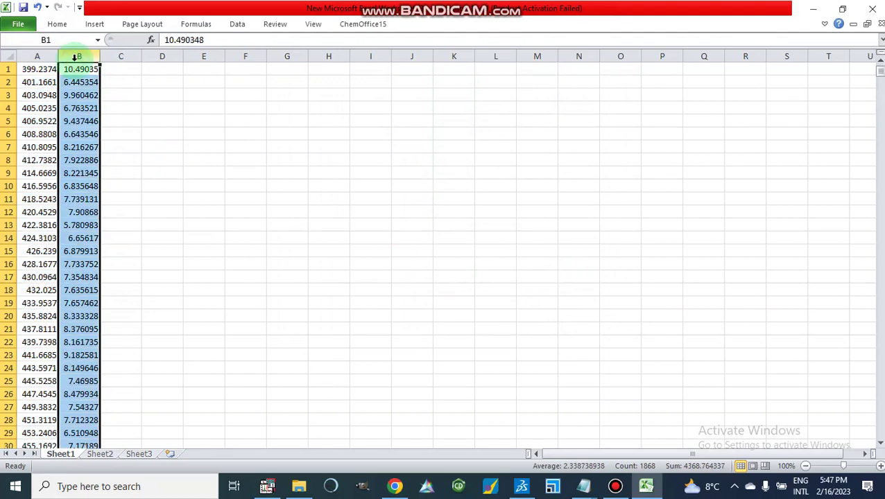
{"action": "left_click", "coordinate": [191, 248]}
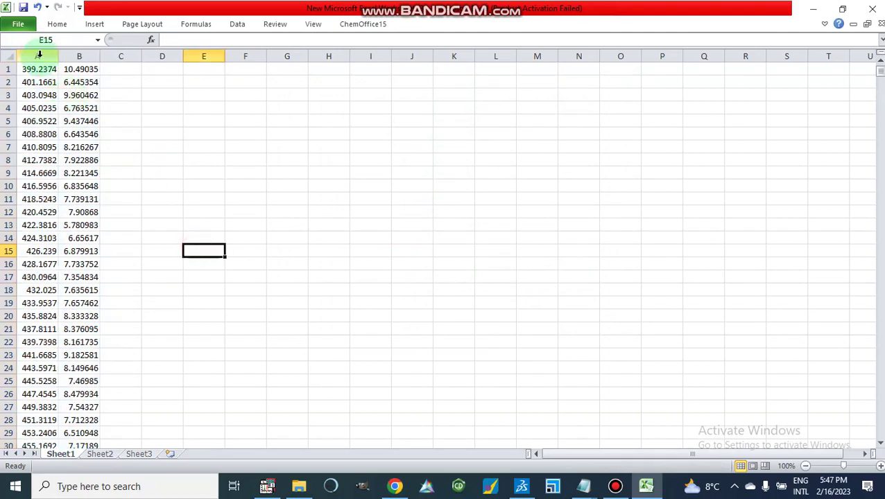
{"action": "key", "text": "ctrl+a"}
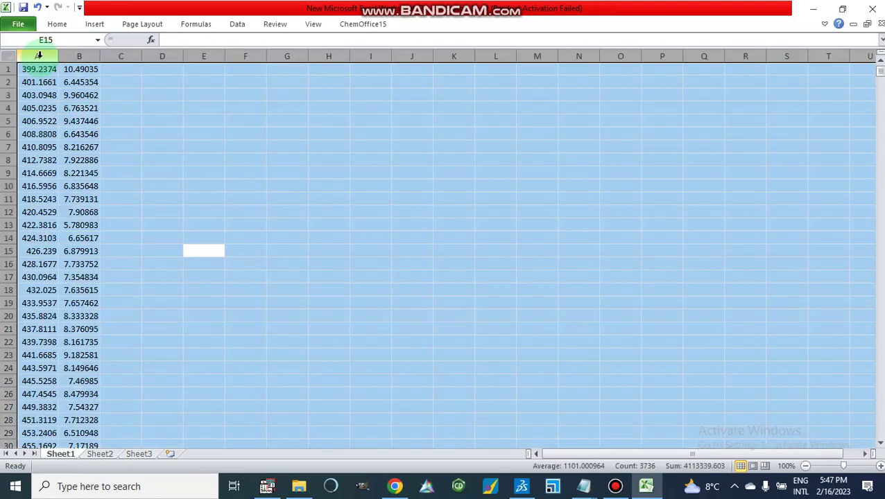
{"action": "left_click", "coordinate": [162, 134]}
{"action": "left_click", "coordinate": [40, 56]}
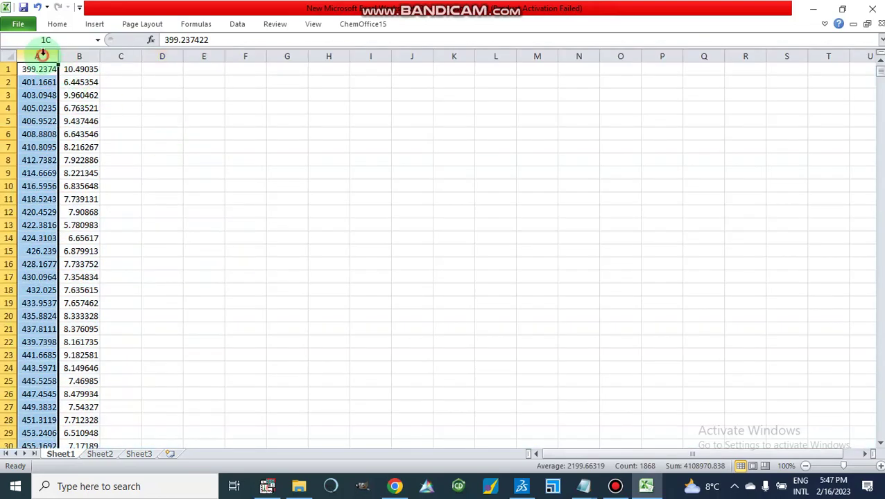
{"action": "left_click_drag", "start_coordinate": [41, 54], "coordinate": [70, 54]}
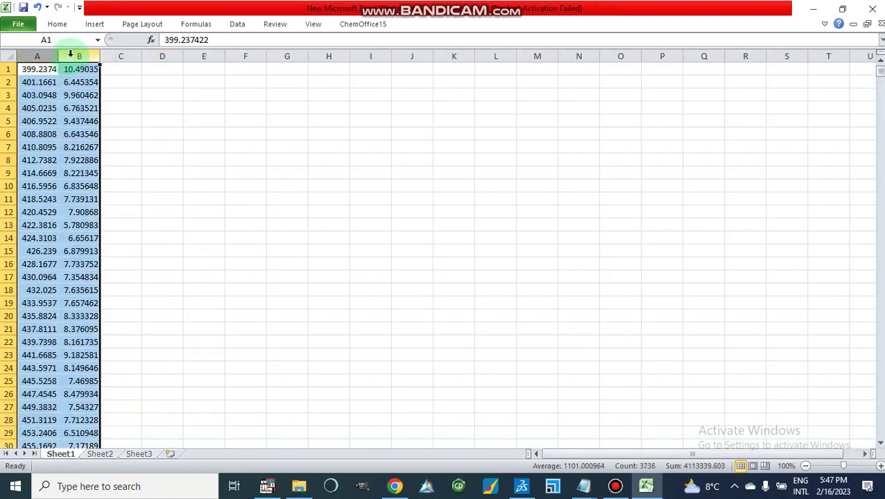
{"action": "key", "text": "ctrl+c"}
Step: Switch to OriginPro and create a new worksheet from the ORIGIN template
{"action": "left_click", "coordinate": [265, 487]}
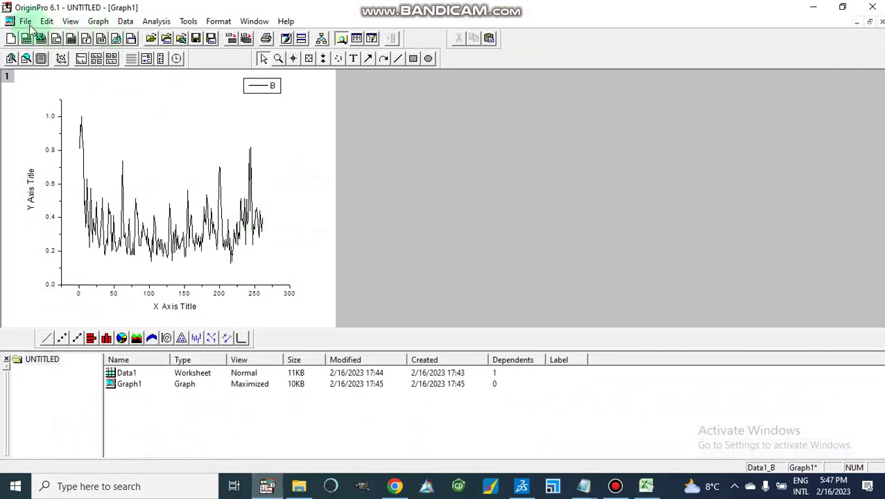
{"action": "left_click", "coordinate": [26, 22]}
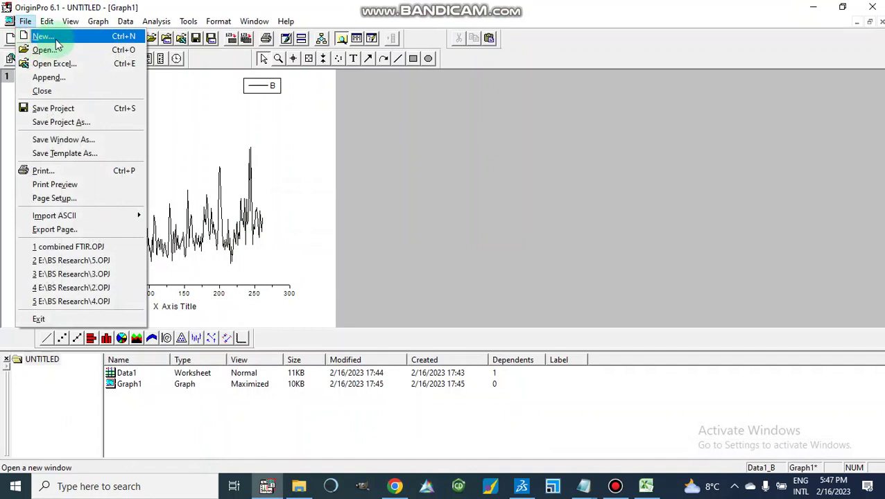
{"action": "left_click", "coordinate": [43, 36]}
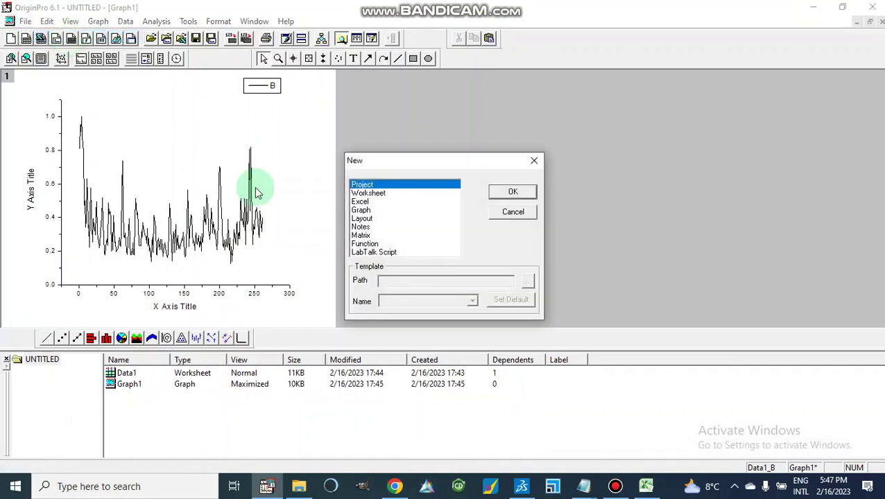
{"action": "left_click", "coordinate": [367, 194]}
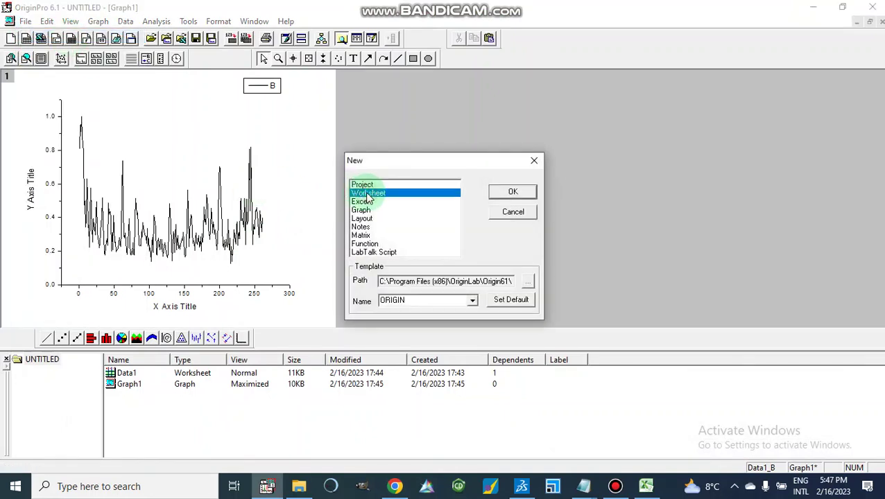
{"action": "left_click", "coordinate": [511, 192]}
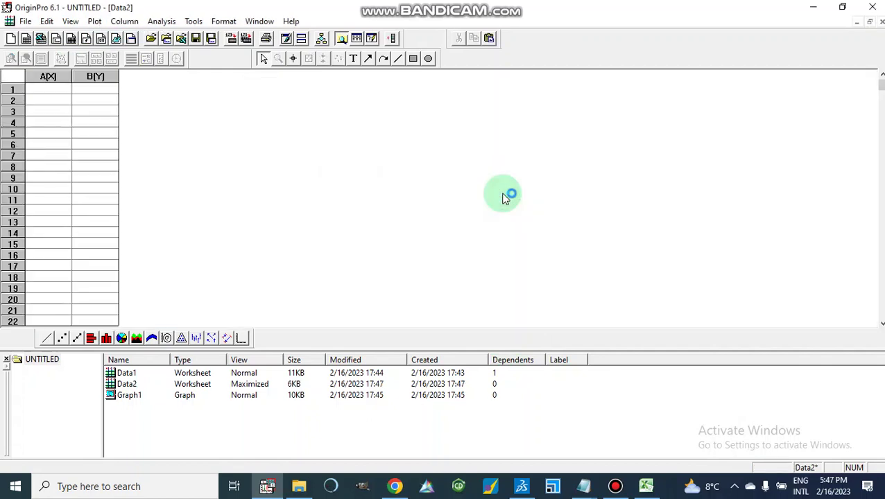
Step: Try to paste the copied Excel columns into the new worksheet, accepting their display as data curves
{"action": "key", "text": "ctrl+v"}
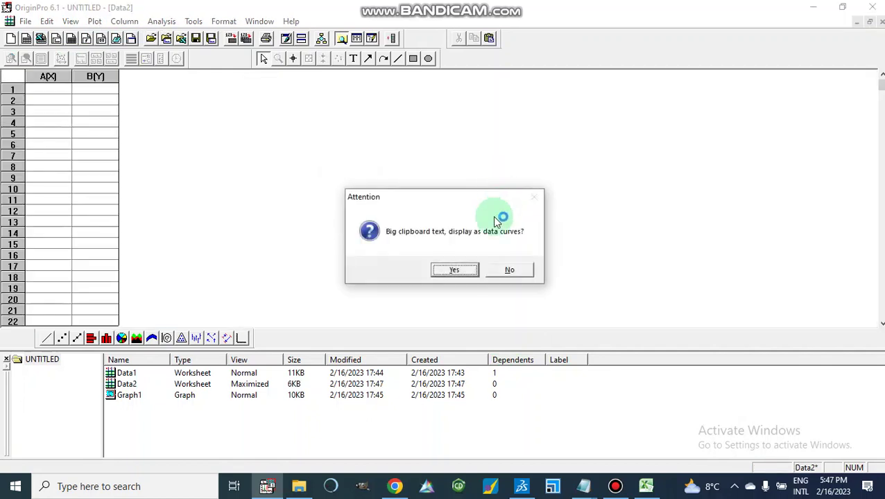
{"action": "left_click", "coordinate": [451, 273]}
{"action": "left_click", "coordinate": [408, 286]}
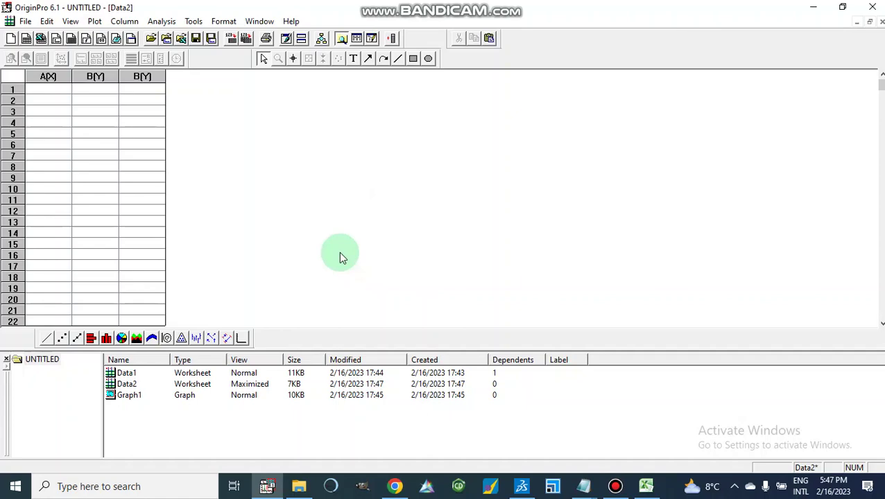
Step: Switch back to the Excel workbook, reselect columns A and B of Sheet1 and copy them
{"action": "left_click", "coordinate": [586, 488]}
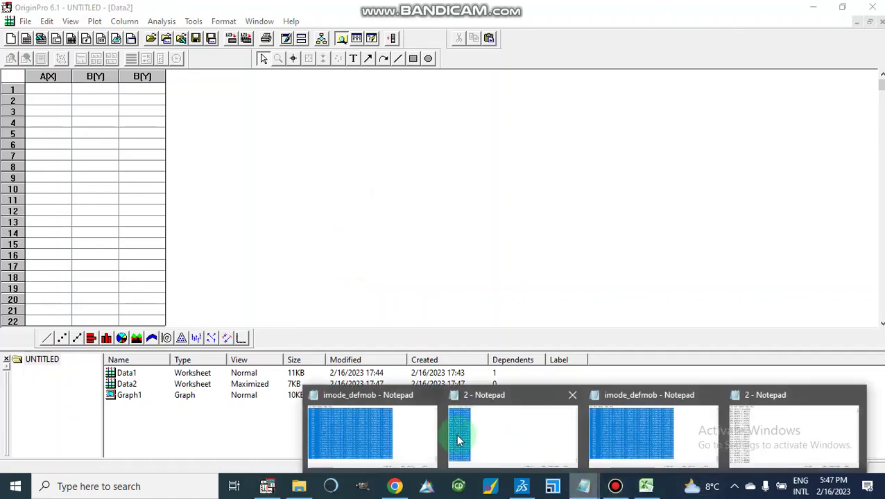
{"action": "left_click", "coordinate": [456, 436]}
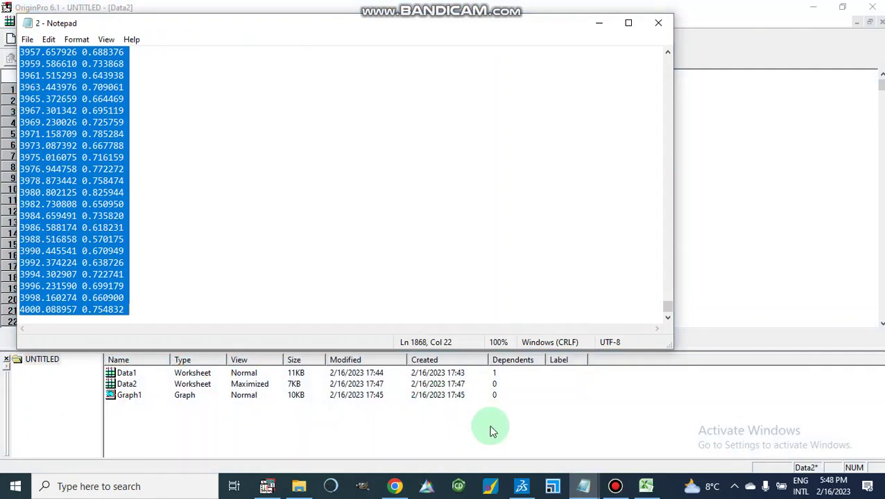
{"action": "left_click", "coordinate": [645, 488]}
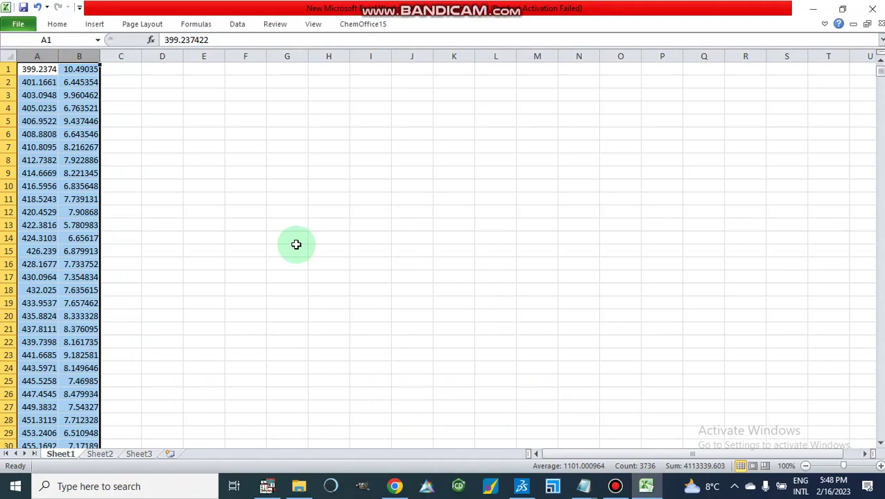
{"action": "key", "text": "ctrl+a"}
{"action": "left_click", "coordinate": [143, 134]}
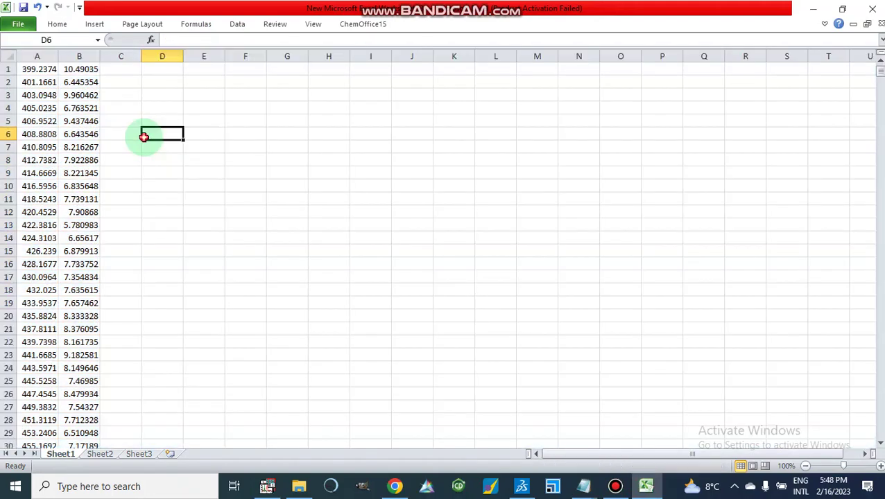
{"action": "left_click", "coordinate": [38, 56]}
{"action": "left_click_drag", "start_coordinate": [38, 56], "coordinate": [80, 56]}
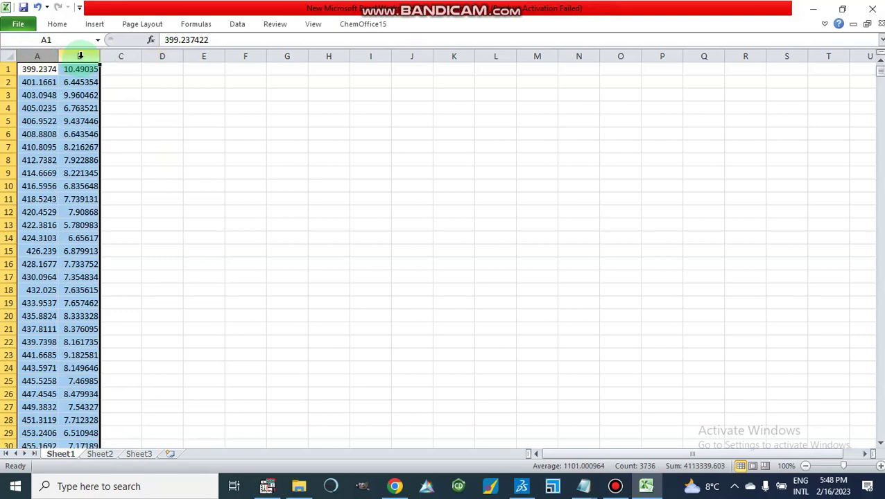
{"action": "key", "text": "ctrl+c"}
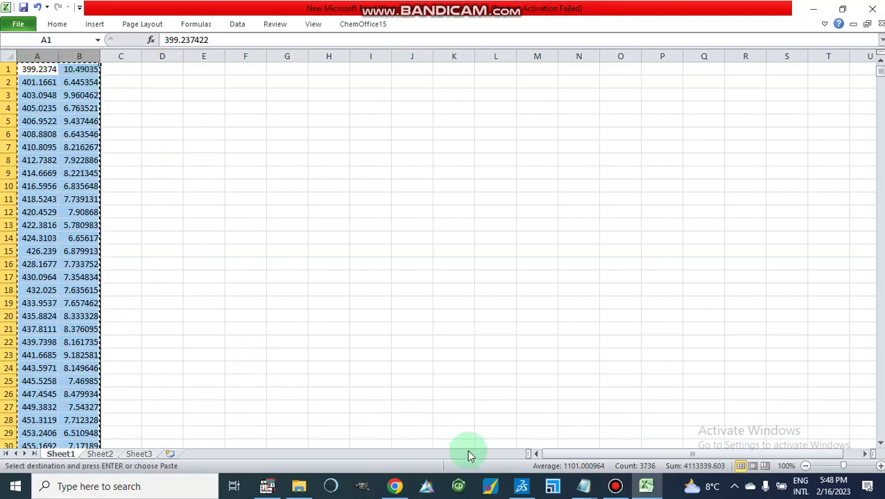
Step: Return to OriginPro, decline displaying the clipboard text as data curves, and paste the data into columns A(X) and B(Y) of worksheet Data2
{"action": "left_click", "coordinate": [267, 486]}
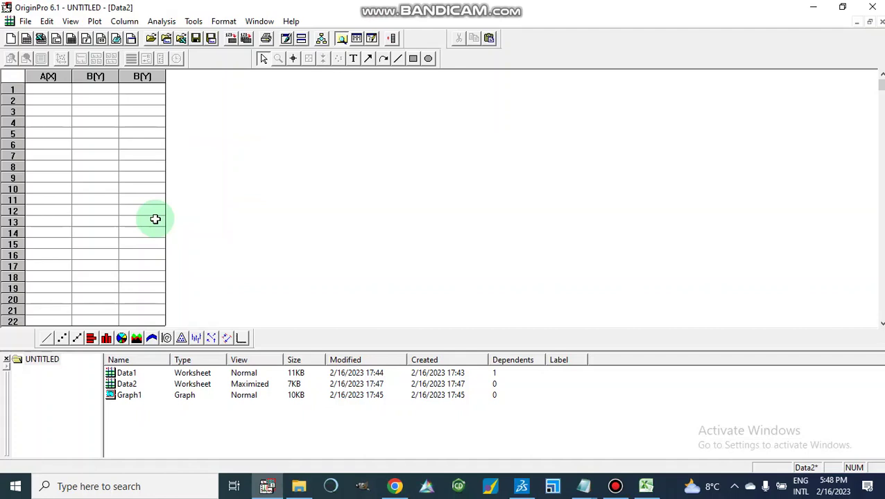
{"action": "key", "text": "ctrl+v"}
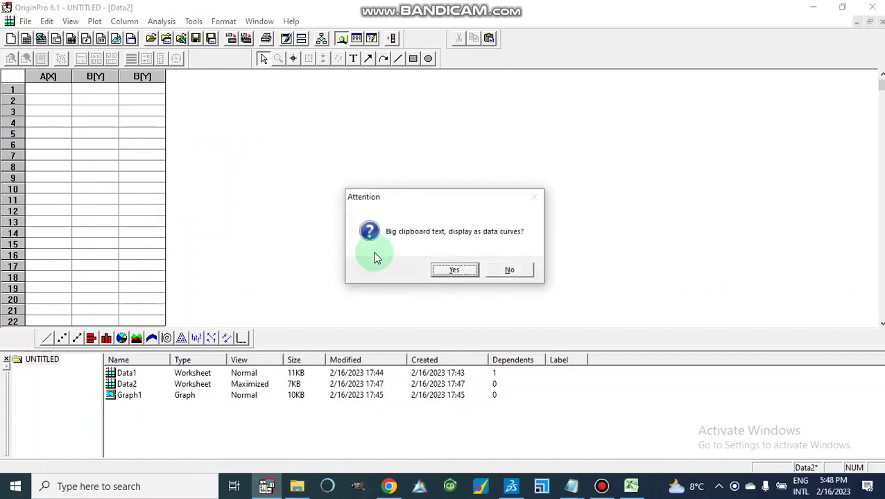
{"action": "left_click", "coordinate": [500, 270]}
{"action": "left_click_drag", "start_coordinate": [48, 77], "coordinate": [89, 75]}
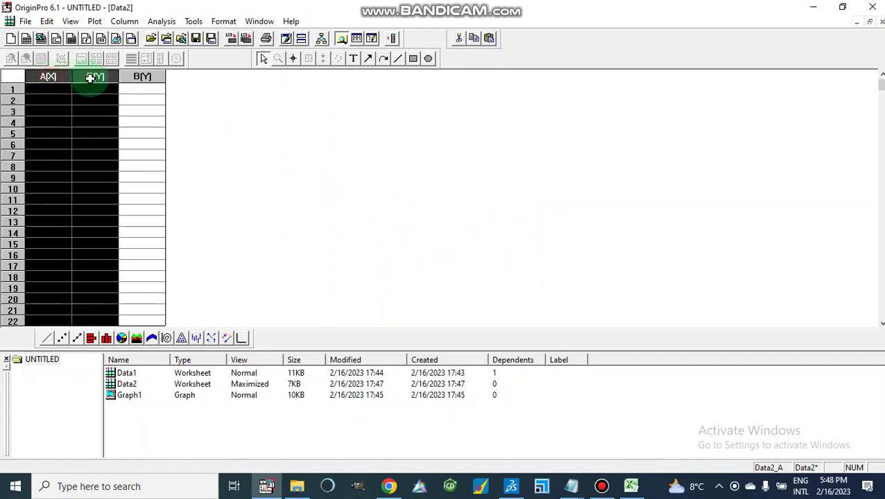
{"action": "right_click", "coordinate": [89, 78]}
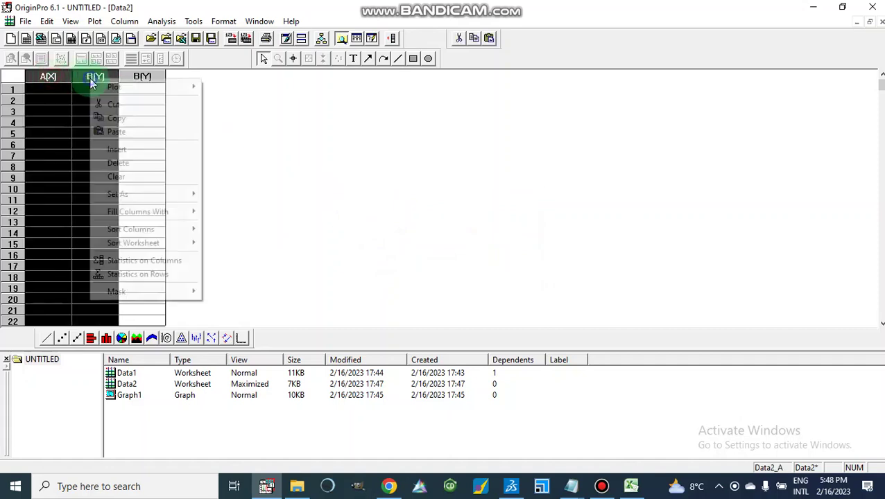
{"action": "left_click", "coordinate": [115, 132]}
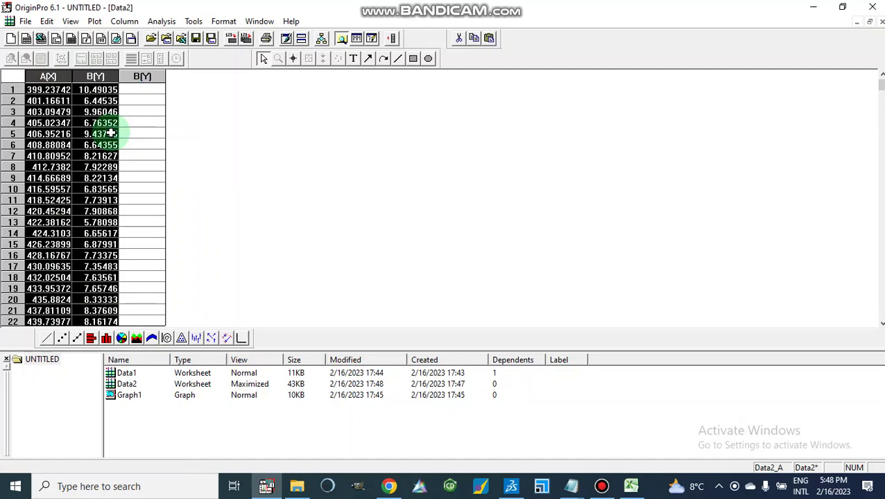
Step: Plot the pasted A(X) and B(Y) data as a line graph and minimize the OriginPro window
{"action": "left_click", "coordinate": [47, 339]}
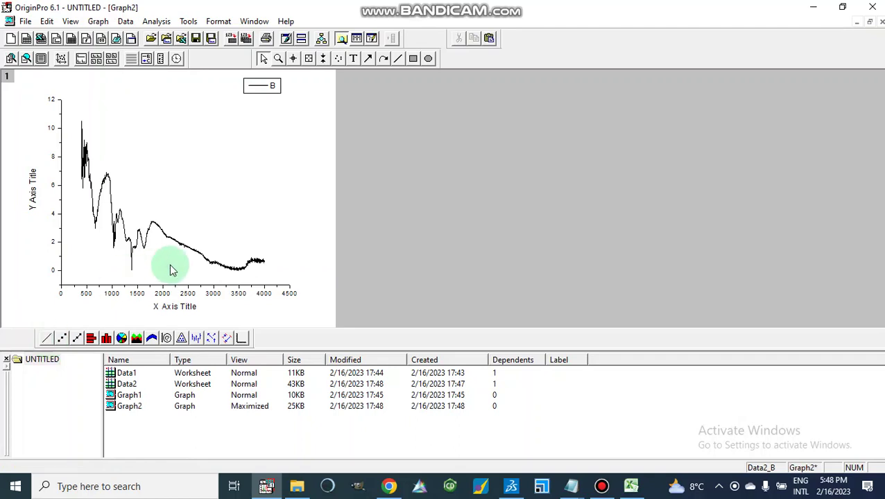
{"action": "double_click", "coordinate": [137, 296]}
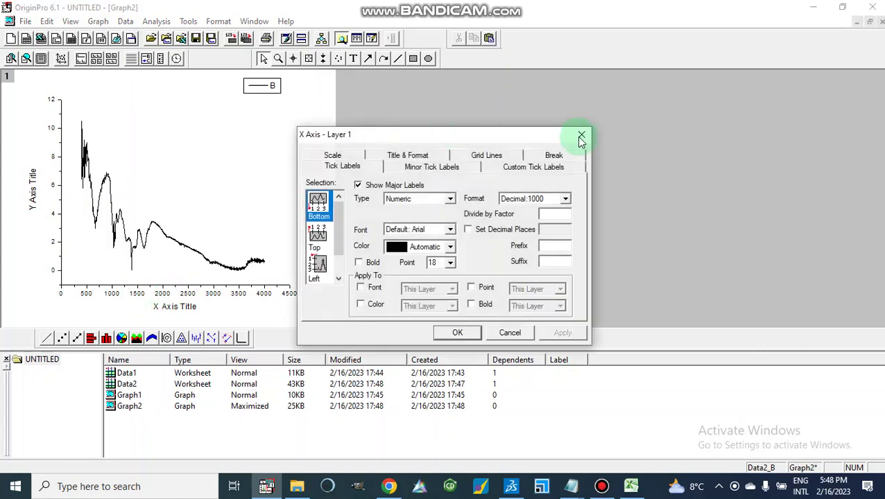
{"action": "left_click", "coordinate": [582, 137]}
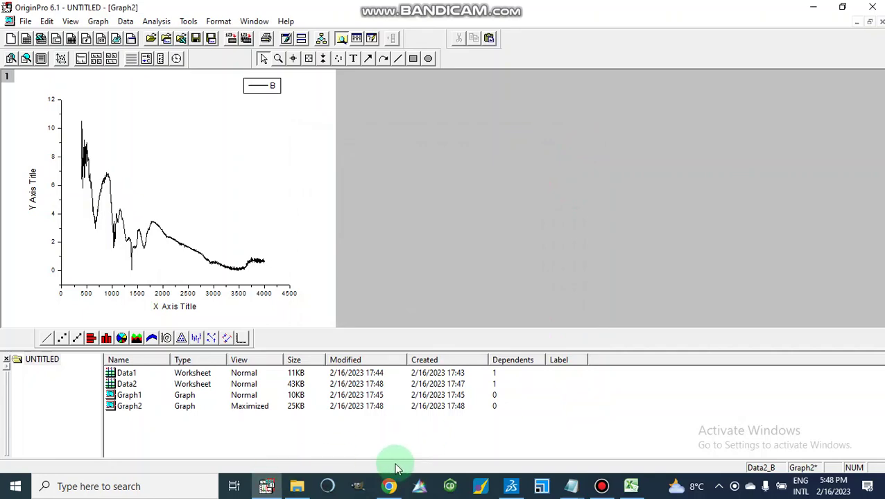
{"action": "left_click", "coordinate": [816, 8]}
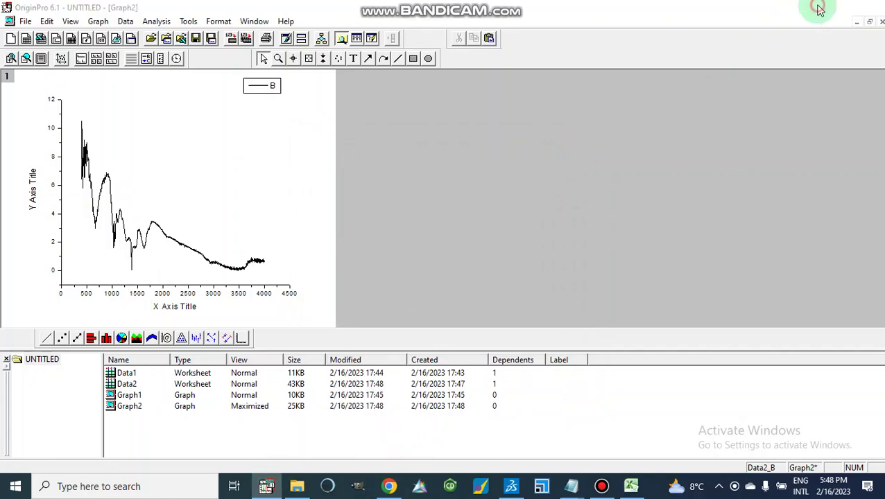